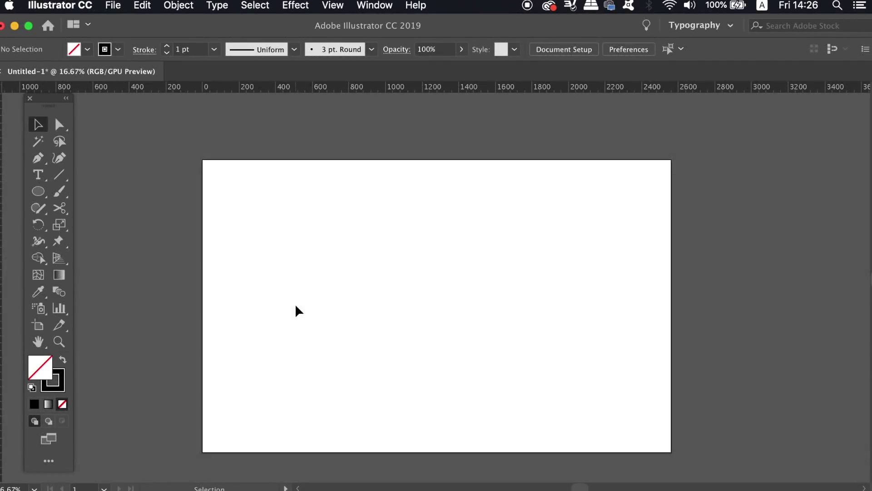
# Step: Enter 0.05 as the Keyboard Increment in Illustrator's General Preferences
pyautogui.click(94, 5)
pyautogui.moveTo(95, 42)
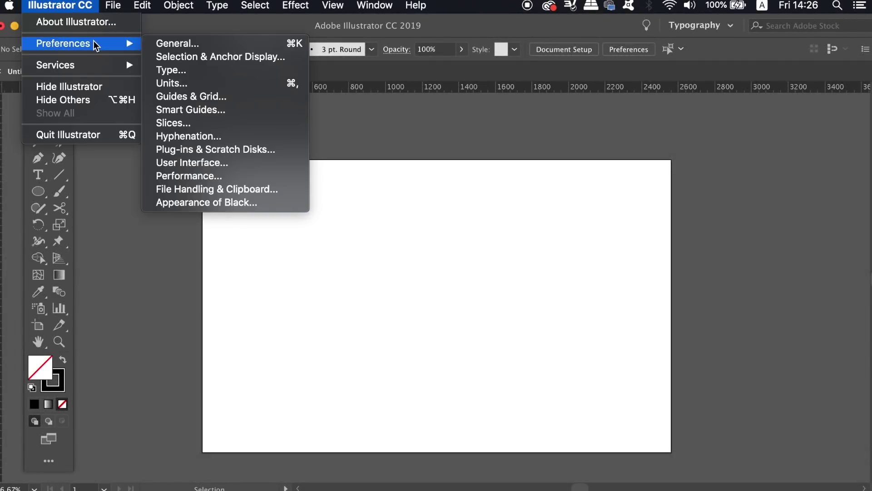
pyautogui.click(193, 47)
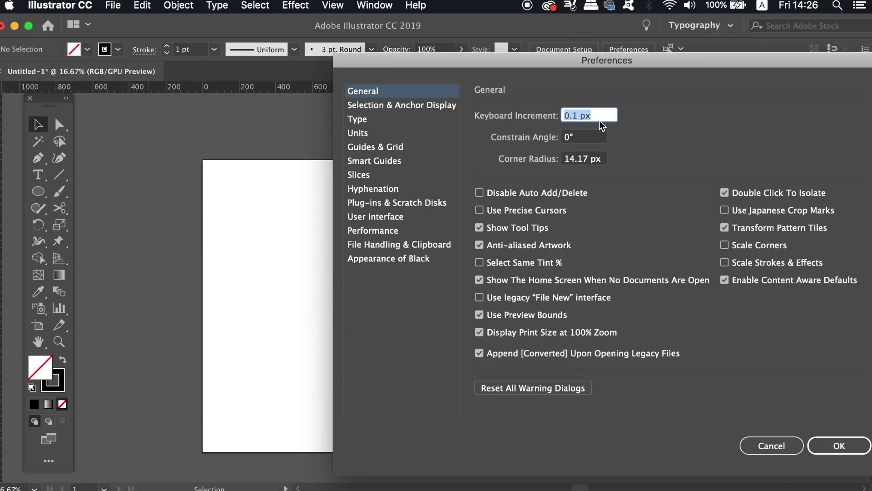
pyautogui.write('0.05')
# Step: Confirm the 0.05 increment, zoom in, and draw a large unfilled circle with the Ellipse tool
pyautogui.press('Return')
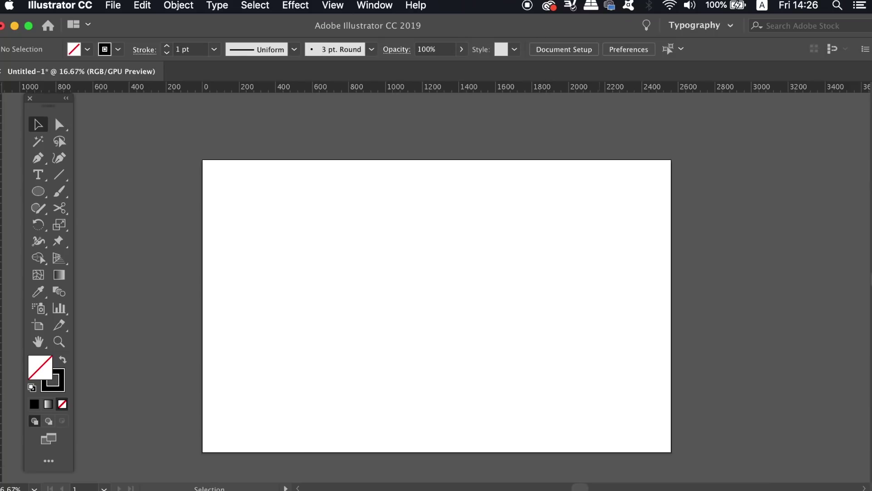
pyautogui.press('super+equal')
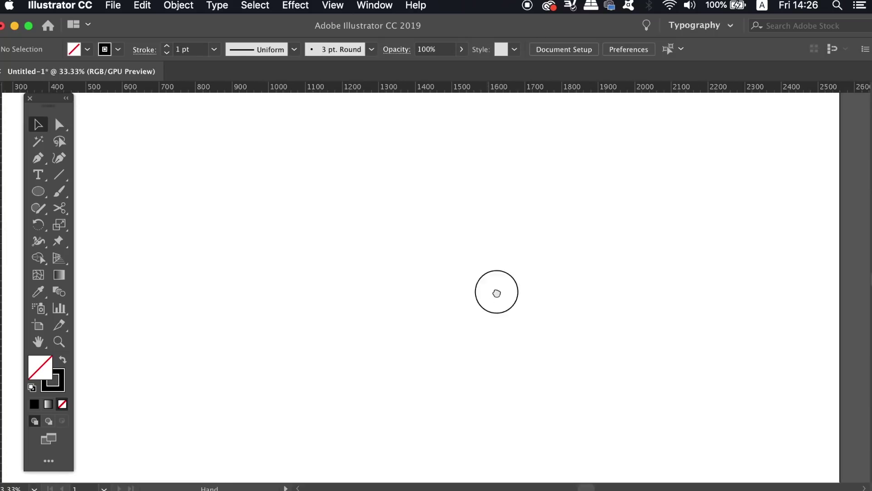
pyautogui.hscroll(-2, 557, 275)
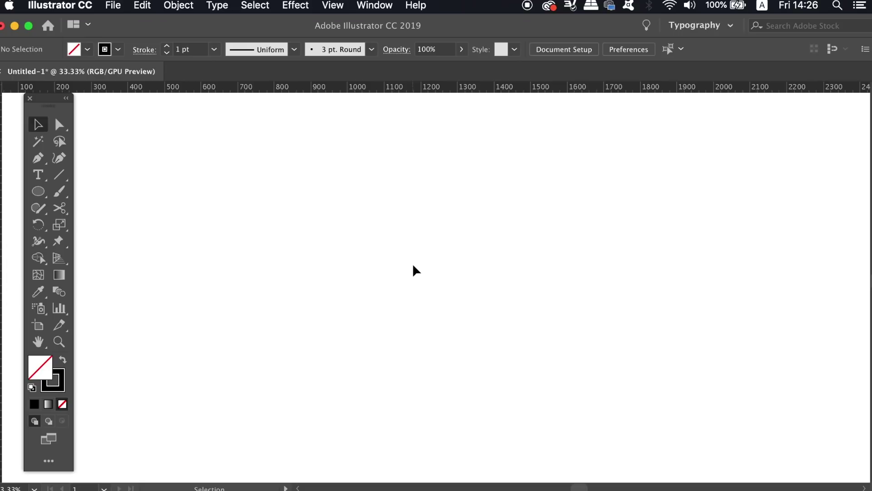
pyautogui.press('l')
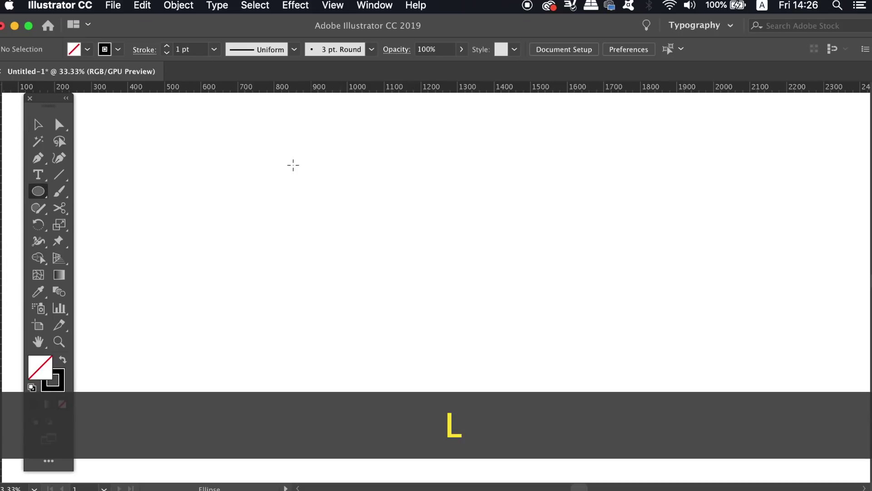
pyautogui.moveTo(293, 165); pyautogui.dragTo(496, 365)
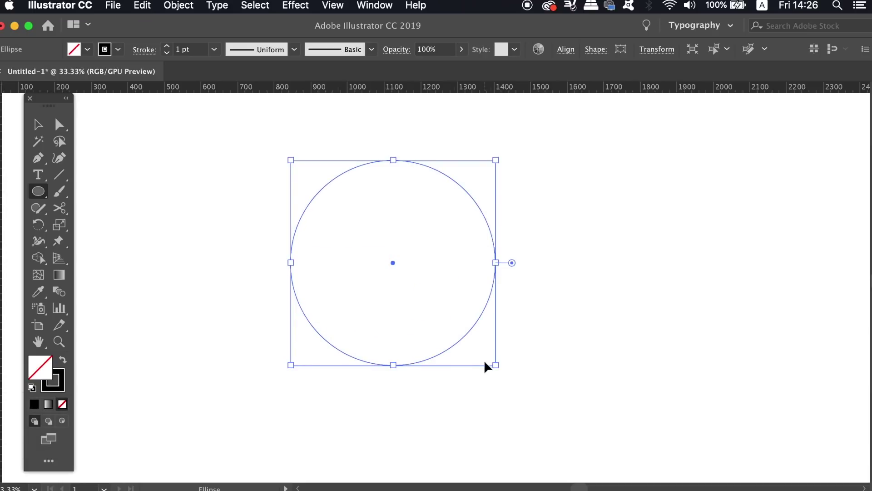
pyautogui.press('v')
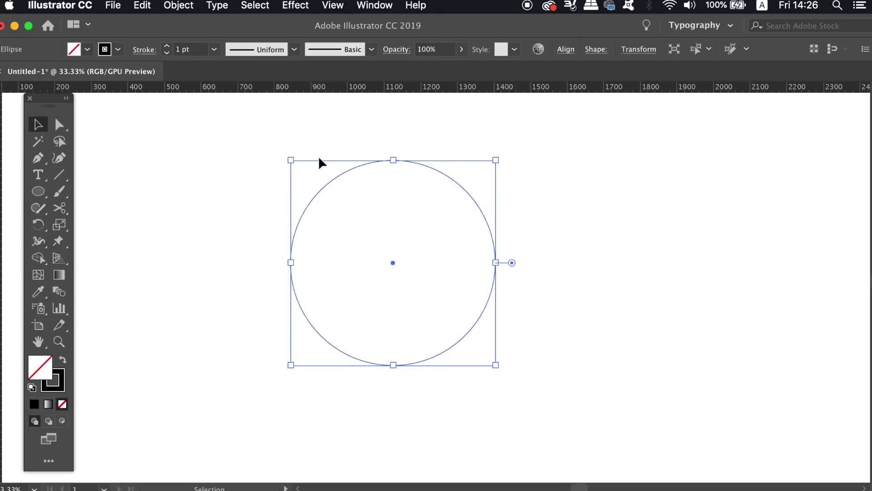
# Step: Thicken the circle's stroke weight to 80 pt
pyautogui.click(214, 49)
pyautogui.click(234, 324)
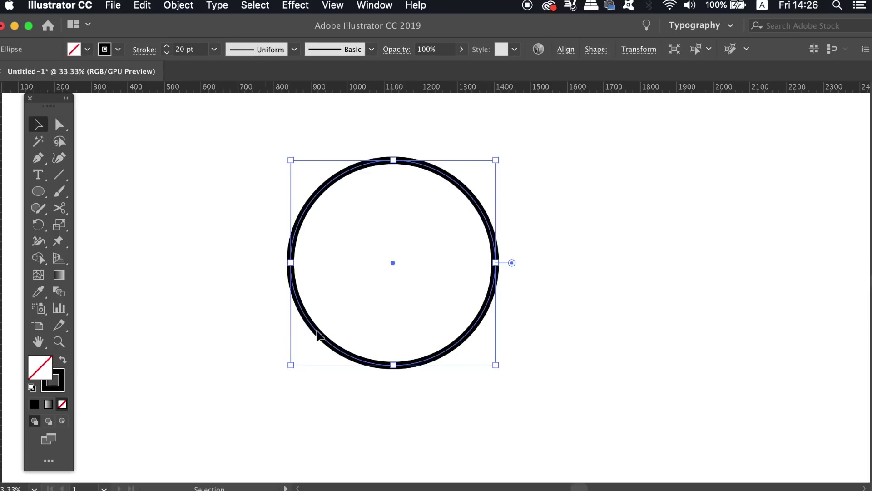
pyautogui.click(214, 49)
pyautogui.click(234, 366)
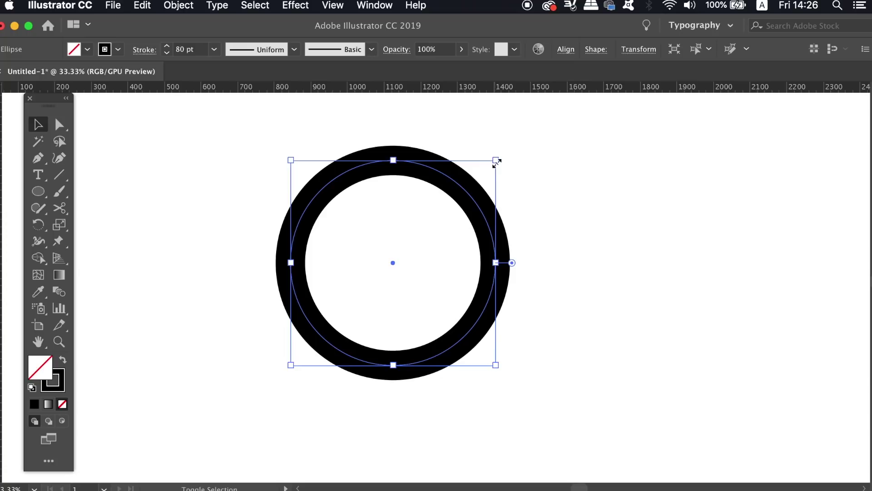
# Step: Shrink the ring slightly around its centre, recentre the view and reselect it
pyautogui.moveTo(496, 161); pyautogui.dragTo(478, 177)
pyautogui.click(579, 198)
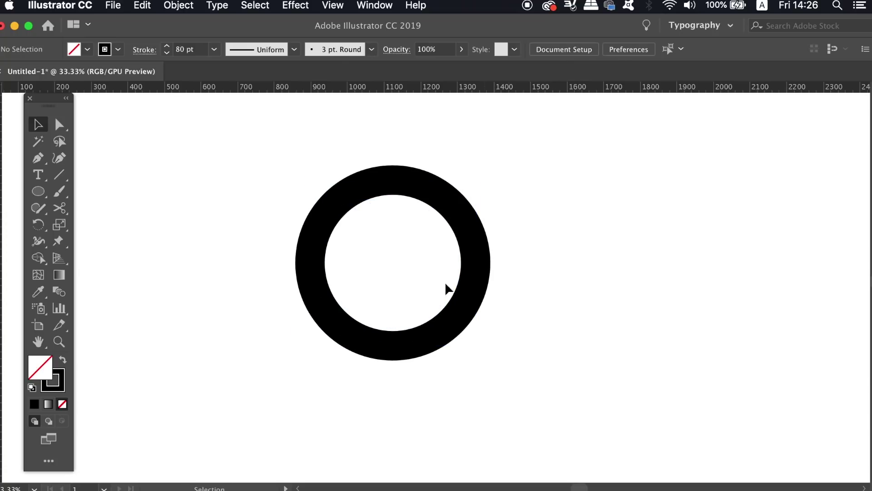
pyautogui.moveTo(554, 286); pyautogui.dragTo(562, 265)
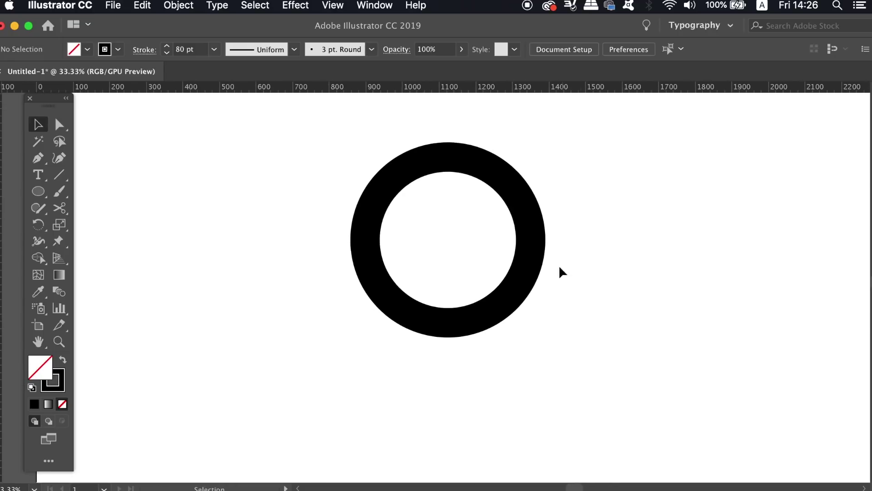
pyautogui.click(525, 272)
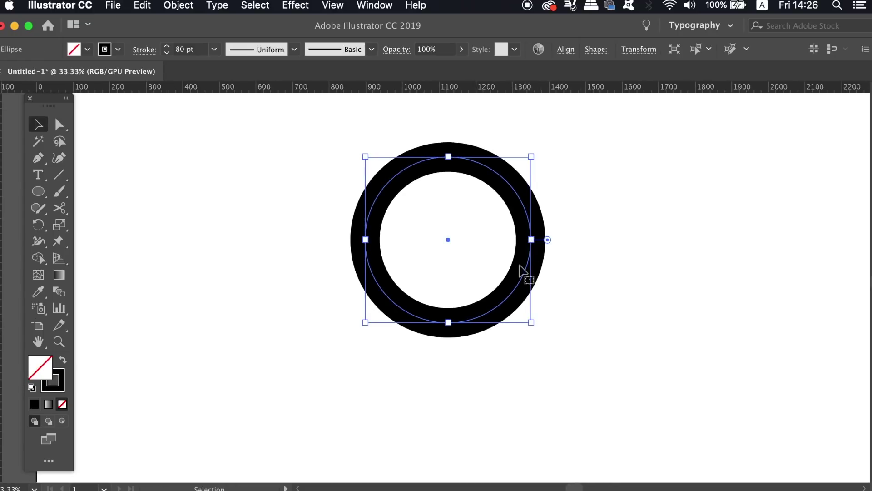
# Step: Cut the ring with the Scissors tool at its bottom and right anchors
pyautogui.press('c')
pyautogui.click(449, 321)
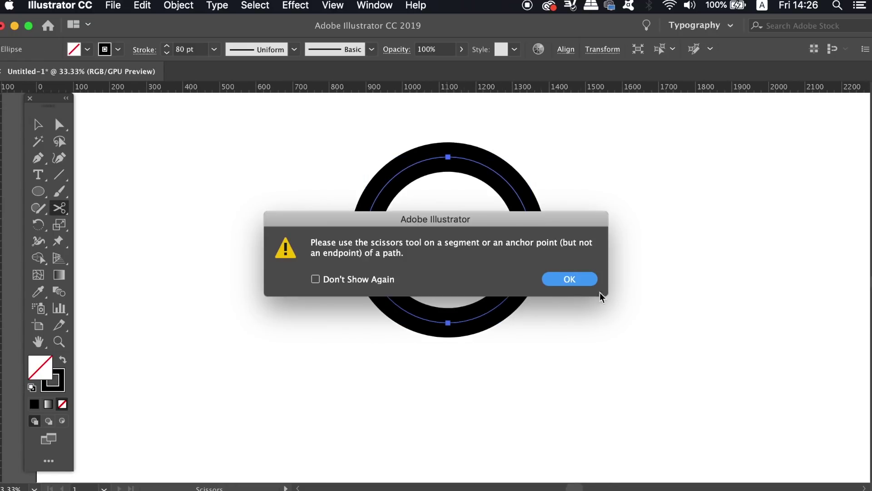
pyautogui.click(570, 279)
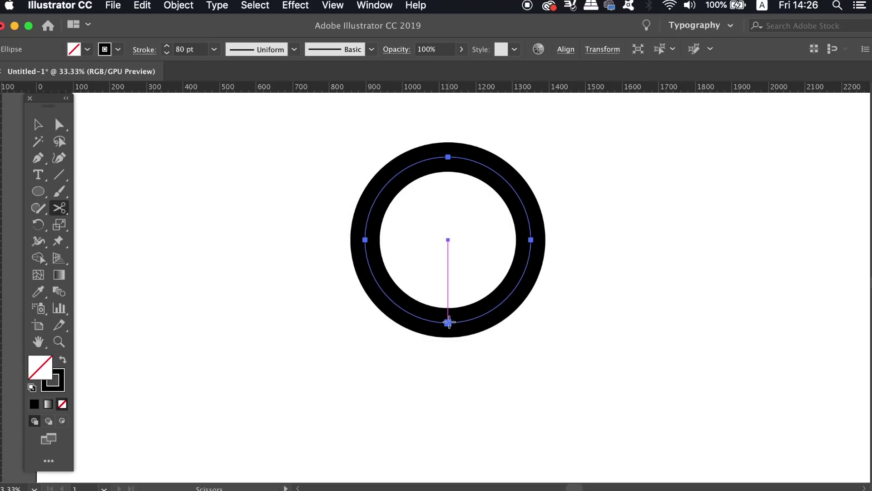
pyautogui.click(448, 322)
pyautogui.click(530, 240)
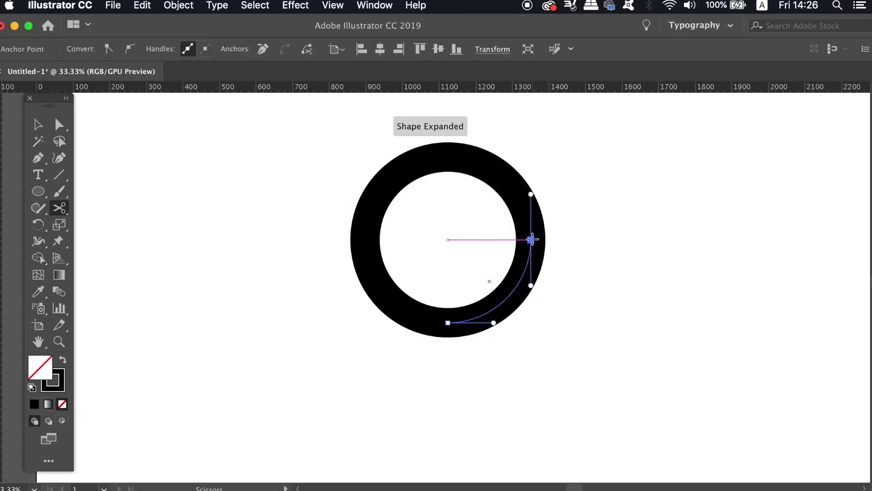
# Step: Delete the detached lower-right quarter and select the remaining three-quarter arc
pyautogui.press('super')
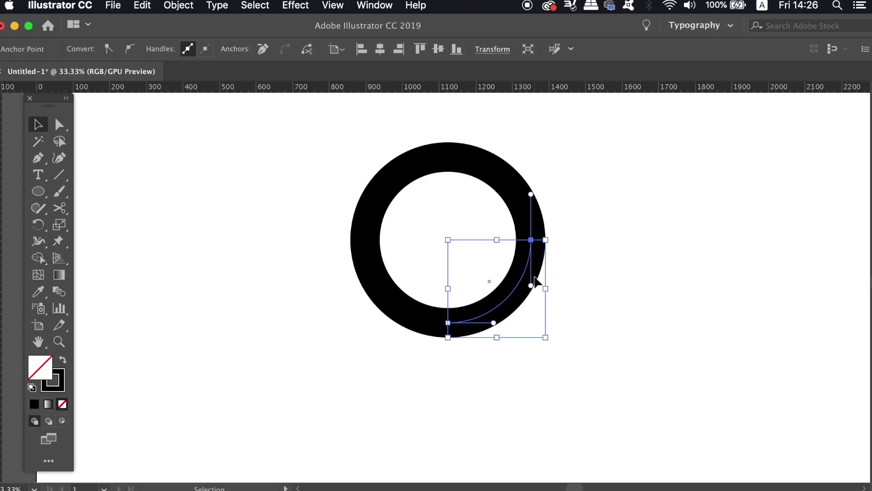
pyautogui.press('Delete')
pyautogui.press('v')
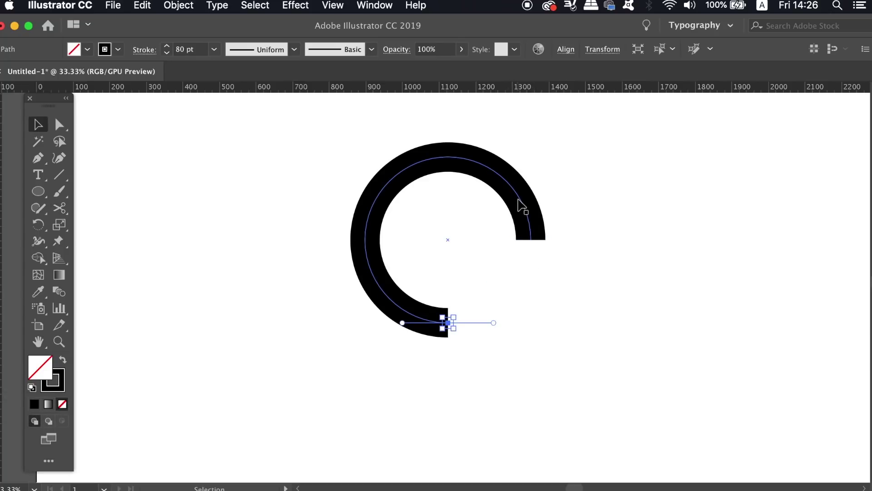
pyautogui.click(517, 200)
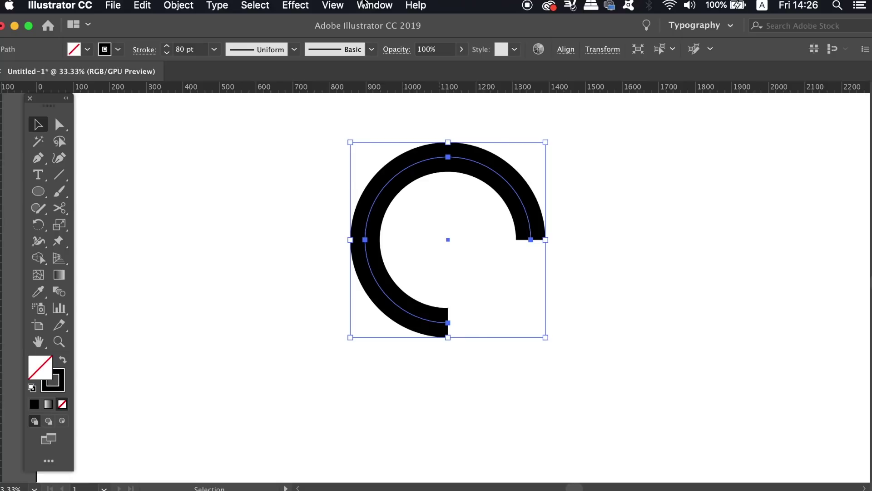
# Step: Apply Round Cap to the arc's ends in the Stroke panel
pyautogui.click(368, 5)
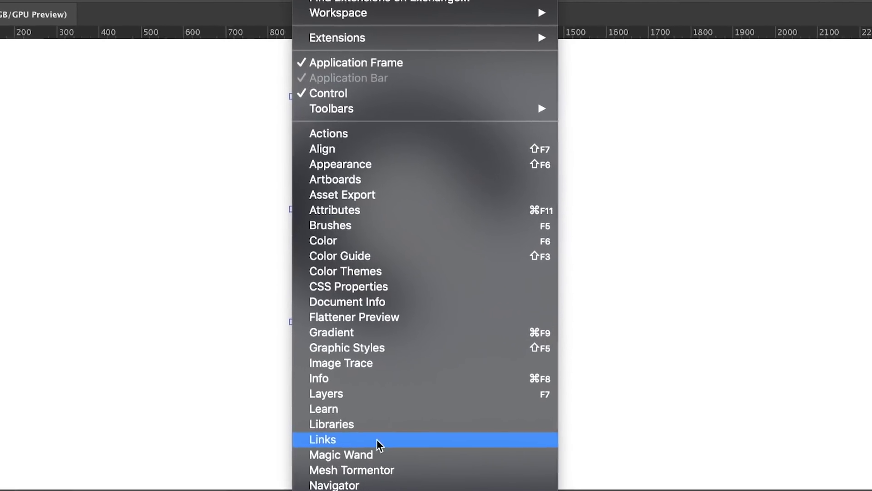
pyautogui.scroll(-3, 383, 425)
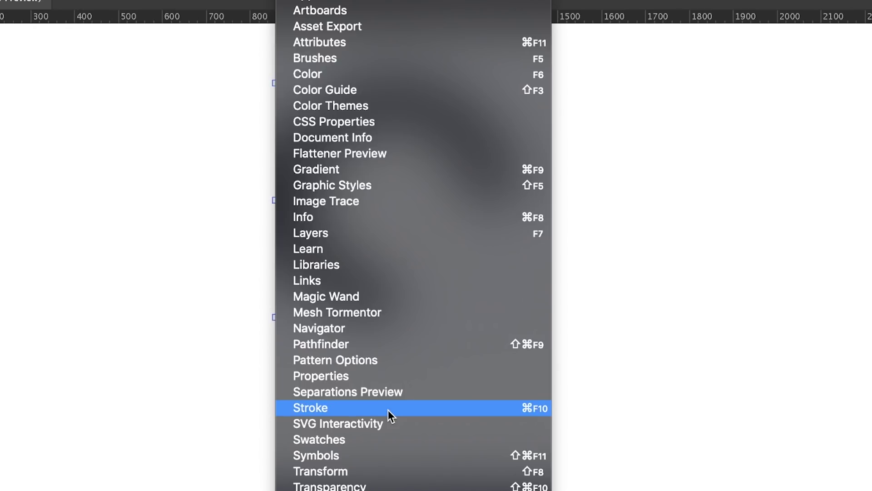
pyautogui.click(388, 409)
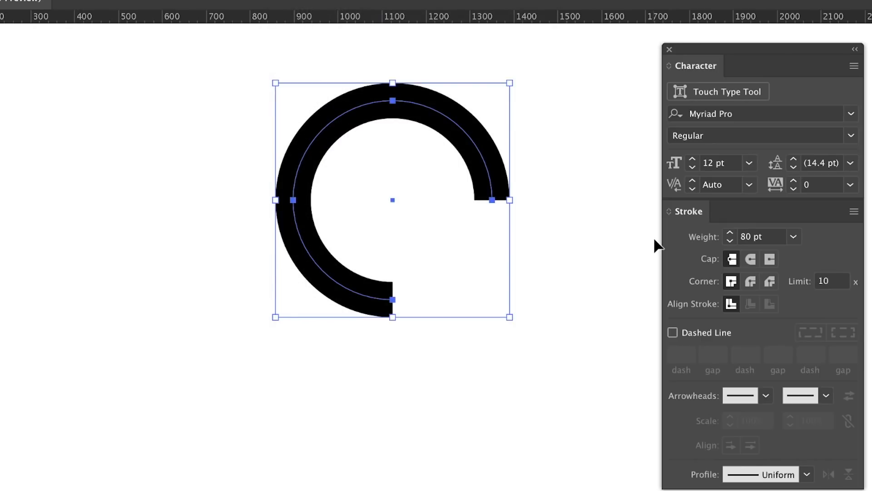
pyautogui.click(752, 259)
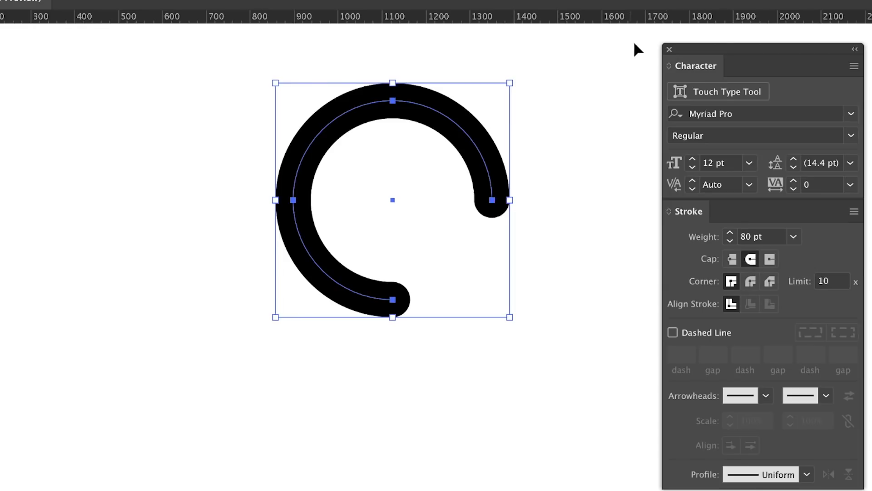
pyautogui.click(669, 48)
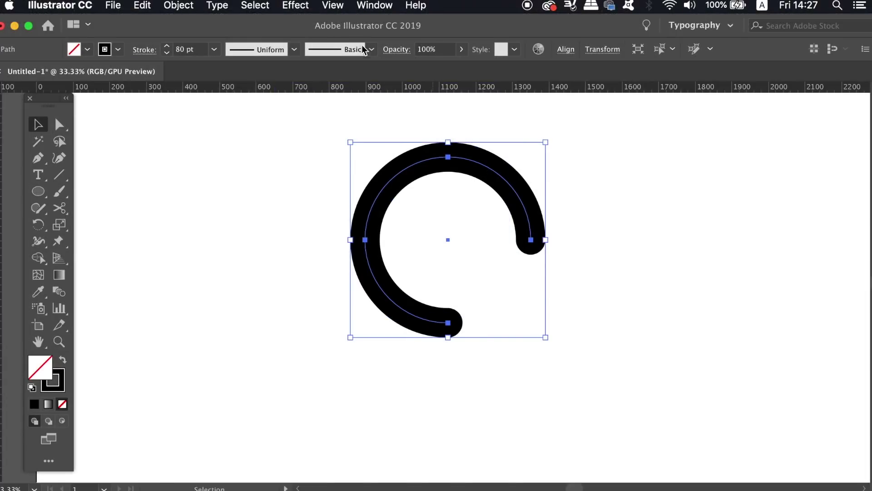
# Step: Rotate the arc by 315° through Object > Transform > Rotate, checking with Preview
pyautogui.click(191, 5)
pyautogui.moveTo(223, 28)
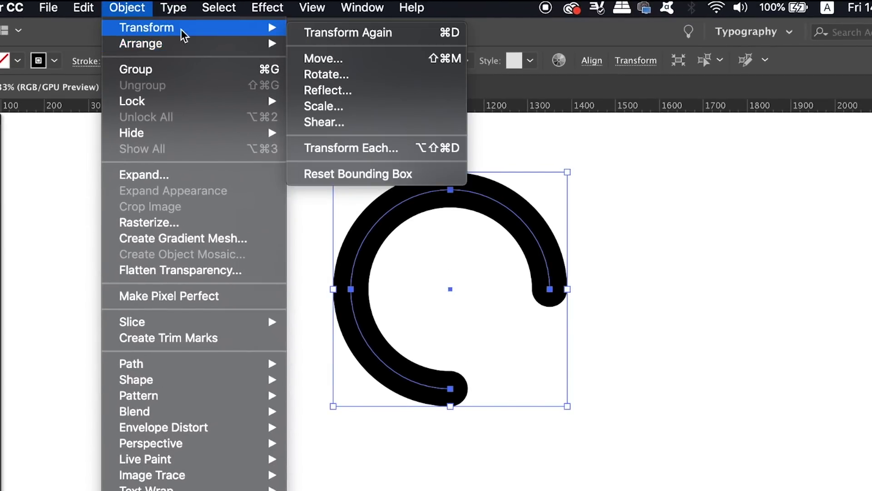
pyautogui.click(326, 74)
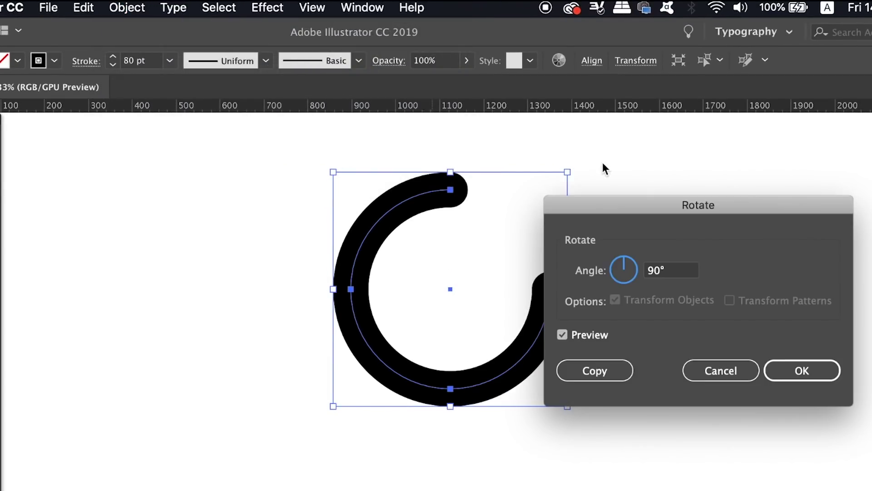
pyautogui.write('315')
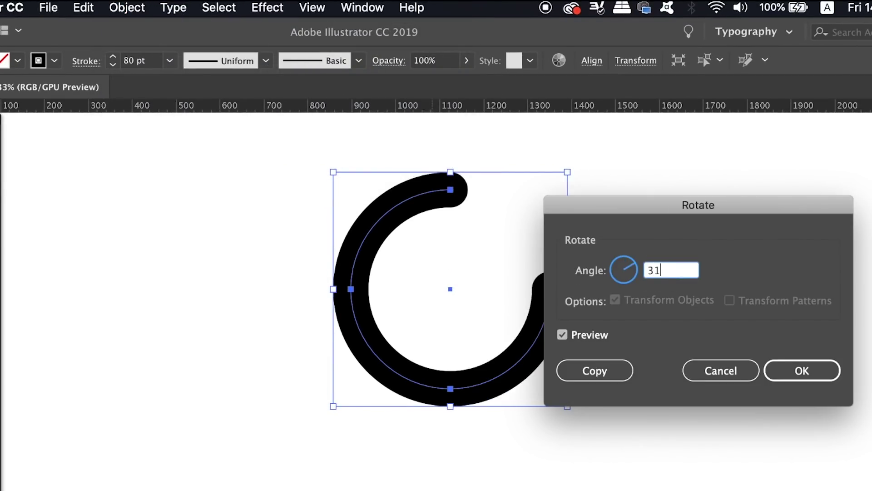
pyautogui.click(593, 340)
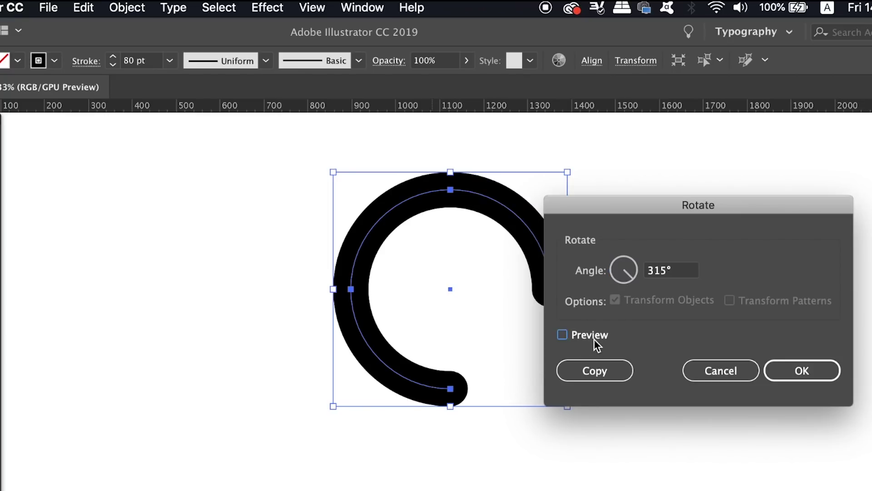
pyautogui.click(593, 339)
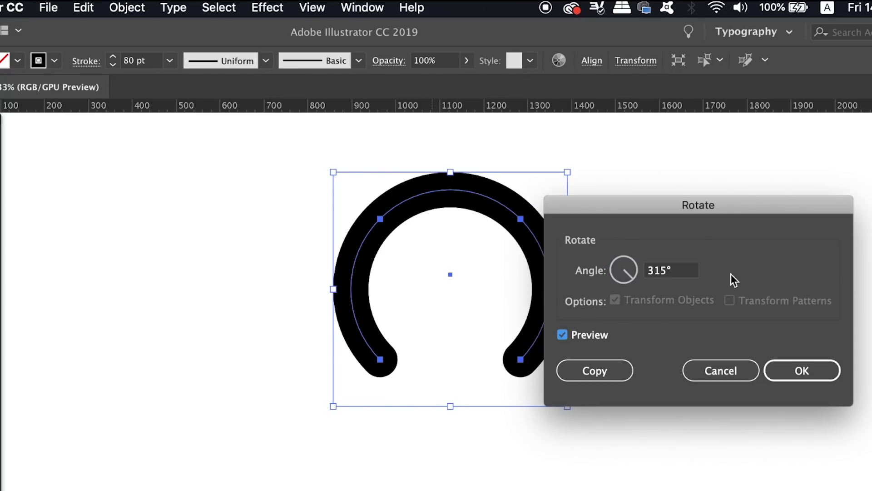
pyautogui.moveTo(712, 215); pyautogui.dragTo(759, 202)
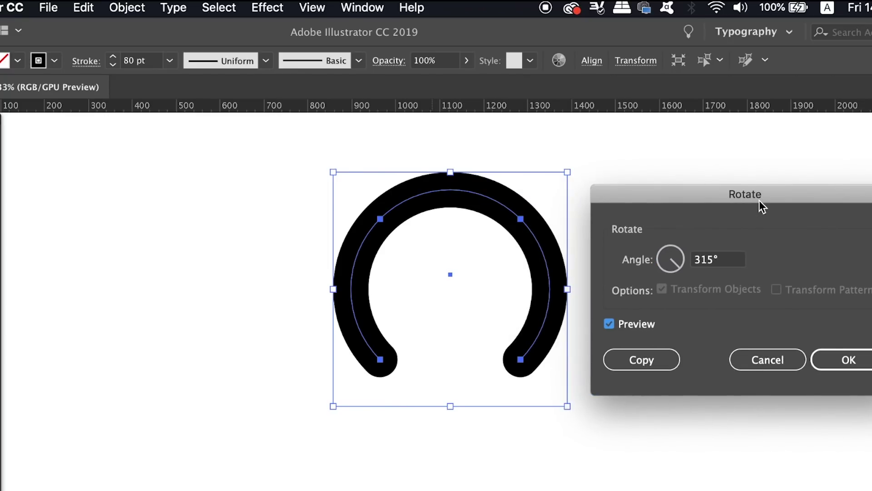
pyautogui.click(822, 359)
# Step: With the Pen tool, extend the arc's right end in a straight 45° line down-left
pyautogui.click(589, 259)
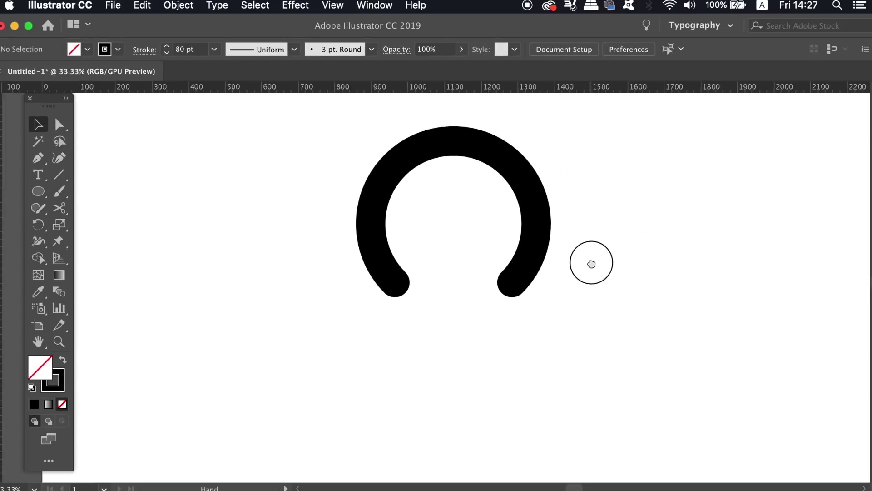
pyautogui.press('super+minus')
pyautogui.moveTo(570, 260); pyautogui.dragTo(535, 256)
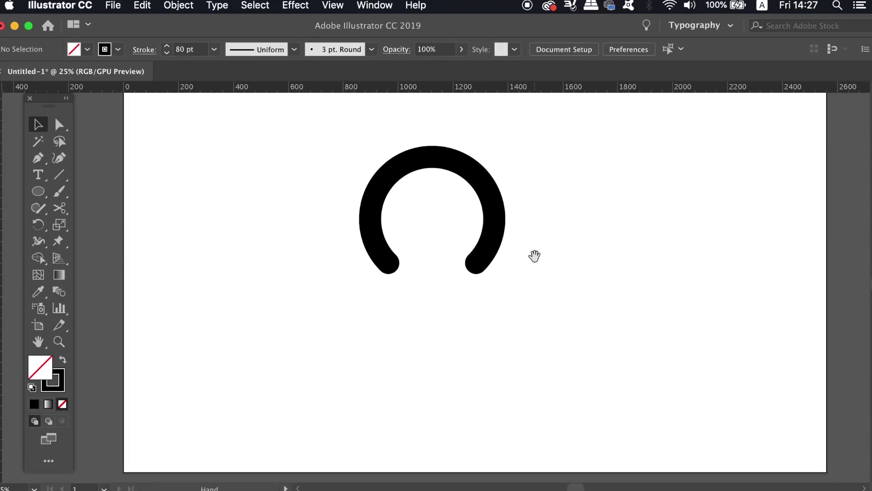
pyautogui.press('p')
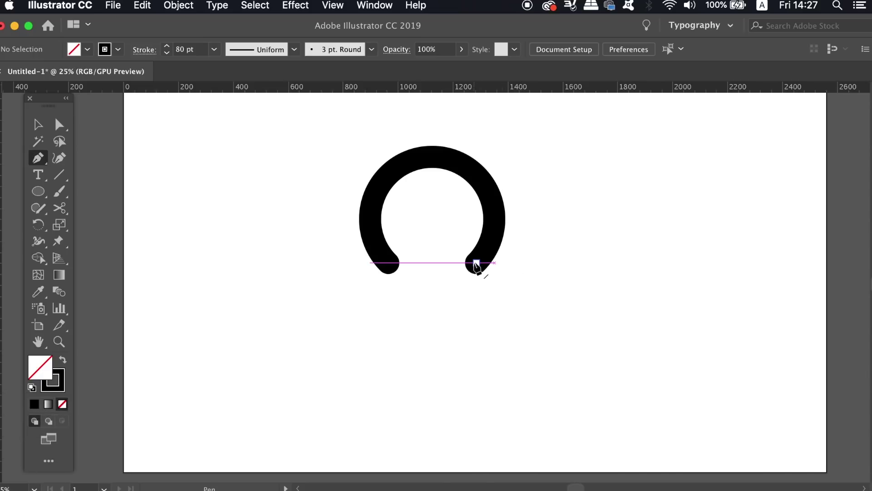
pyautogui.click(476, 262)
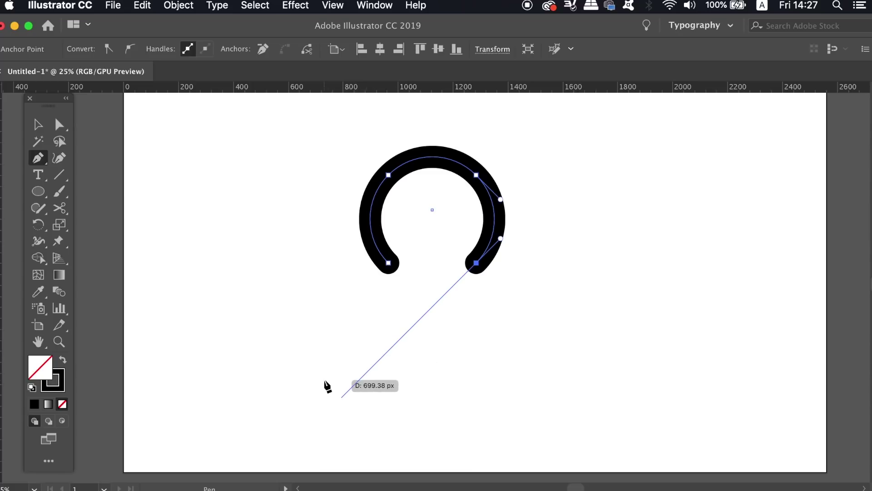
pyautogui.press('shift')
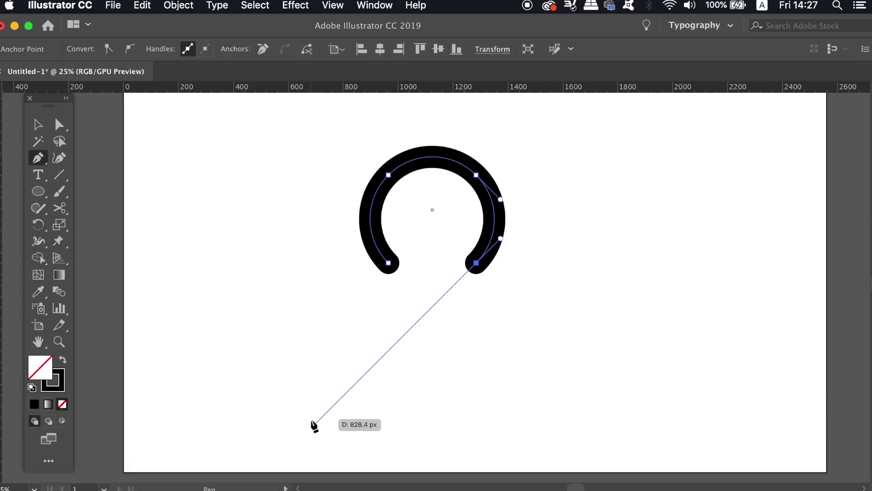
pyautogui.click(314, 425)
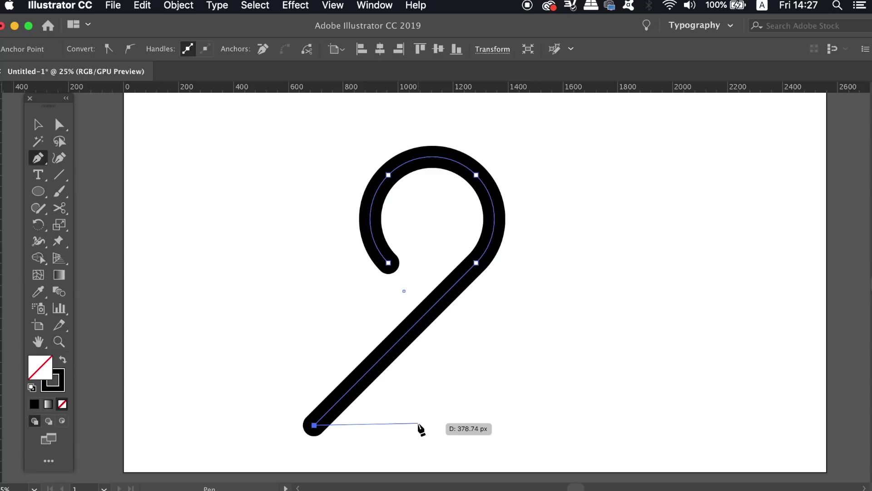
pyautogui.keyDown('super'); pyautogui.click(421, 404); pyautogui.keyUp('super')
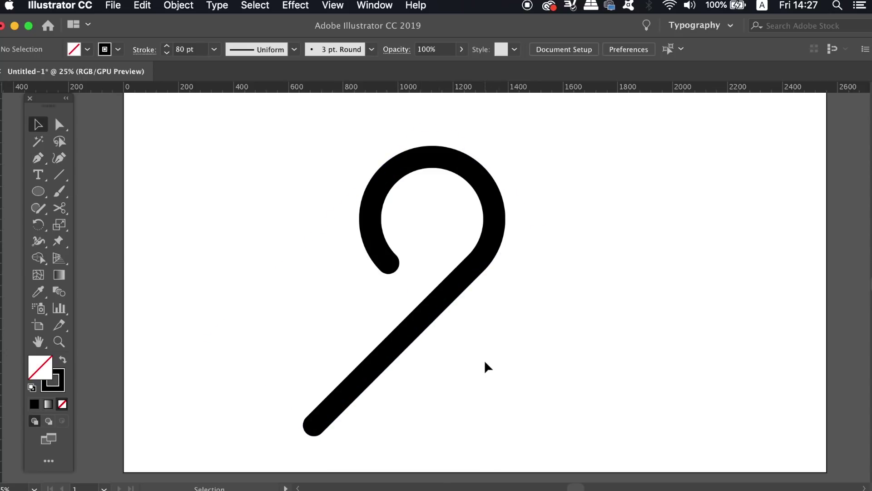
pyautogui.moveTo(448, 298); pyautogui.dragTo(449, 274)
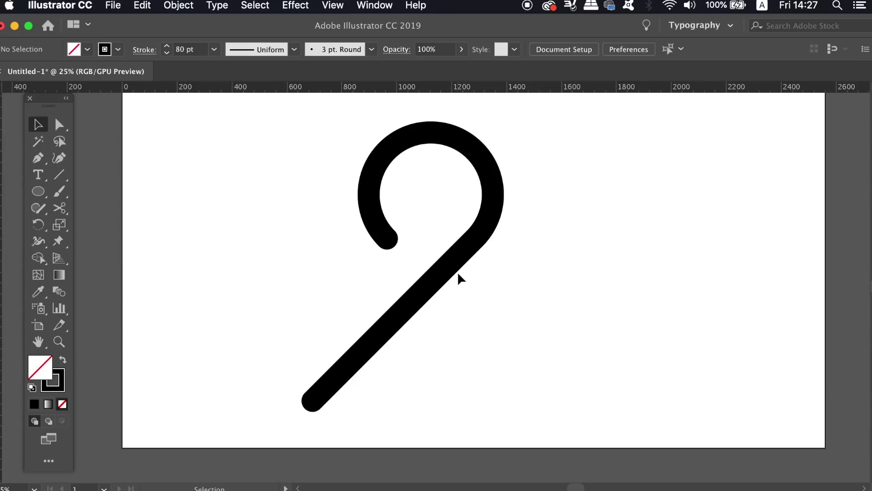
pyautogui.press('super+u')
# Step: Pen-draw a second diagonal arm from the arc's left end down-right, crossing the first
pyautogui.press('p')
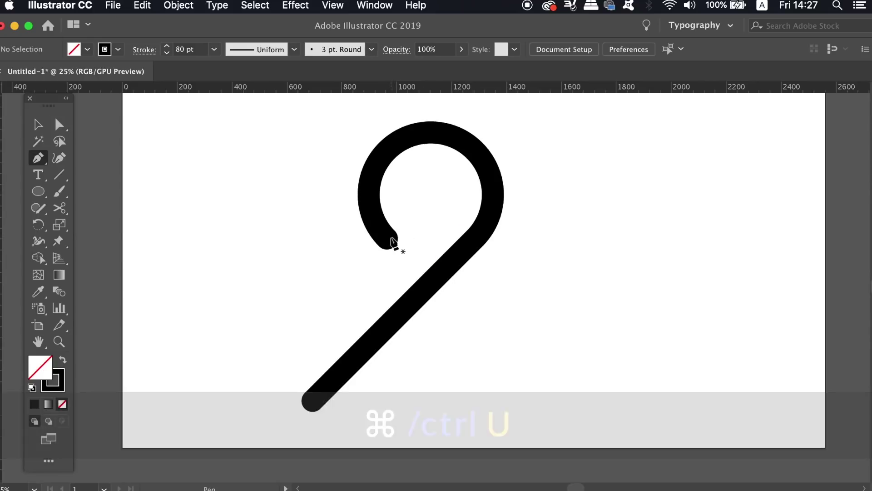
pyautogui.moveTo(391, 240); pyautogui.dragTo(550, 401)
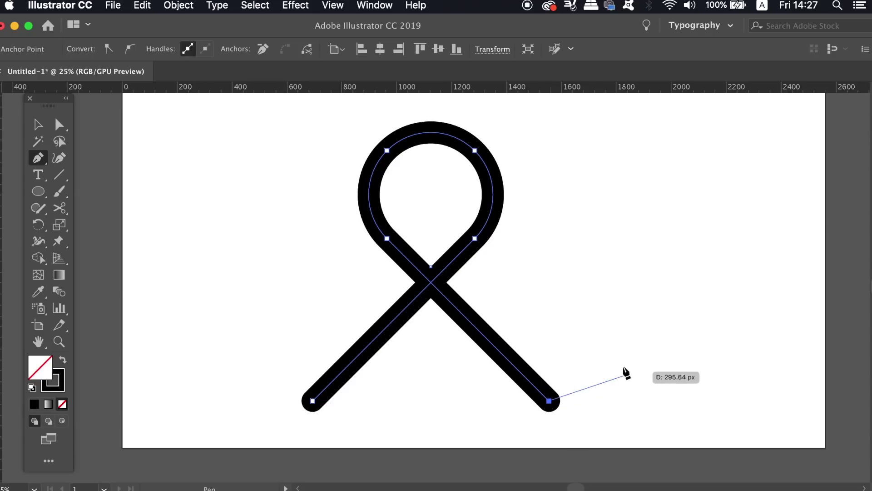
pyautogui.press('v')
pyautogui.click(635, 307)
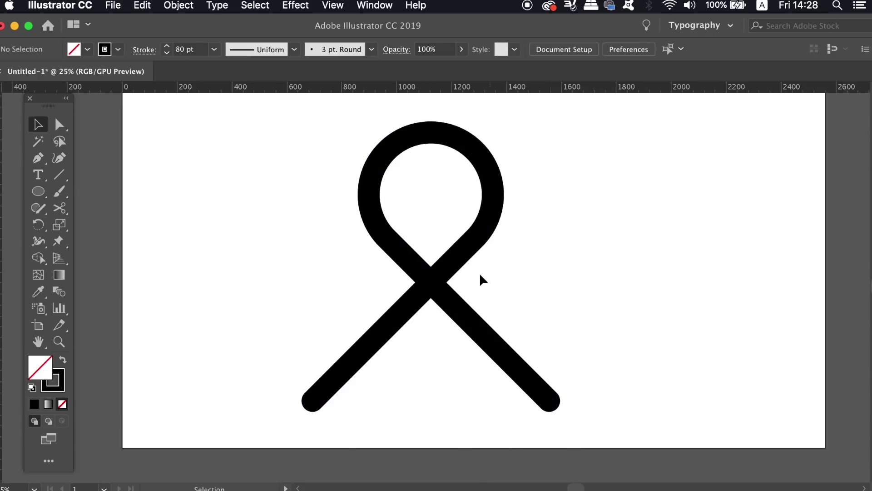
# Step: Scale the ribbon down around its centre and set its stroke weight to 60 pt
pyautogui.click(473, 254)
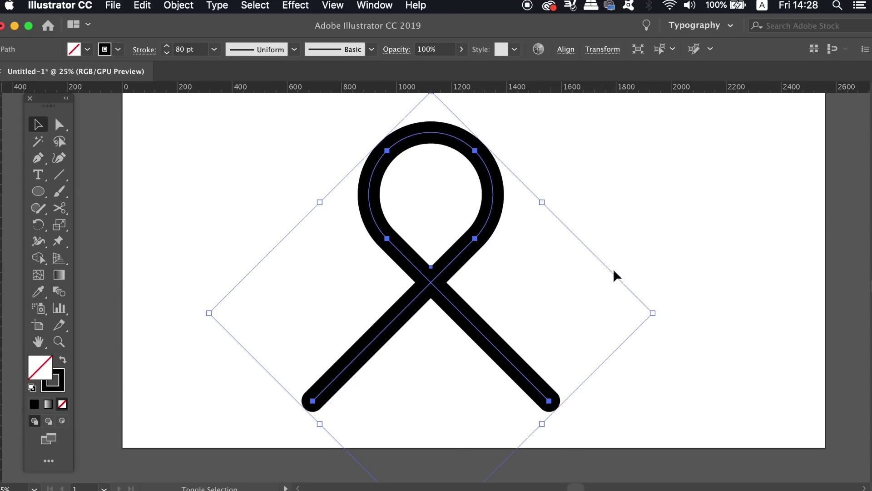
pyautogui.moveTo(651, 309); pyautogui.dragTo(595, 309)
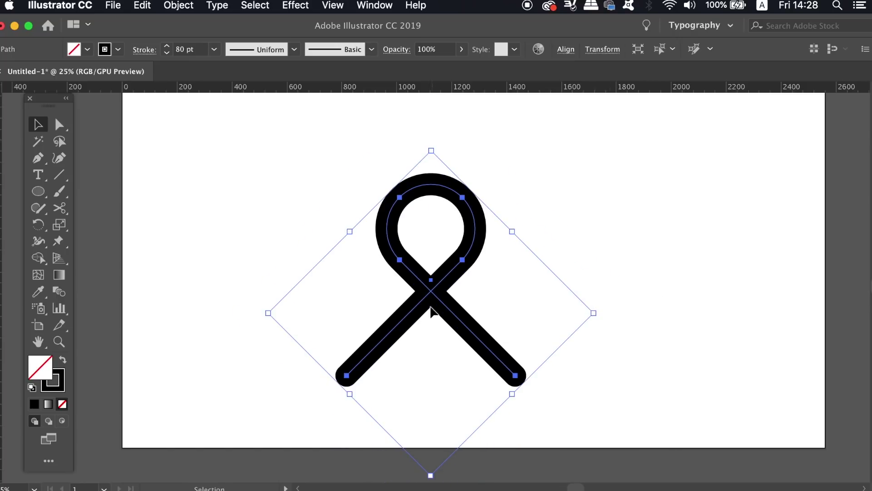
pyautogui.press('space')
pyautogui.moveTo(522, 265); pyautogui.dragTo(512, 316)
pyautogui.click(214, 49)
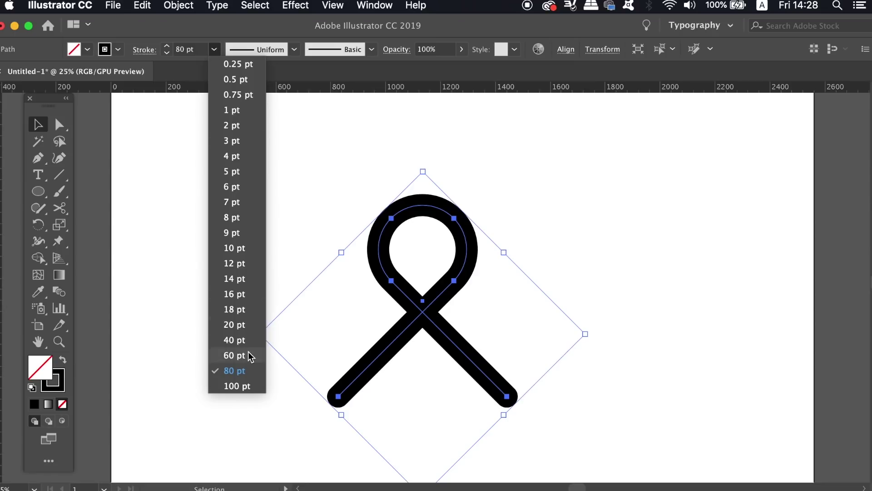
pyautogui.click(249, 355)
pyautogui.click(650, 255)
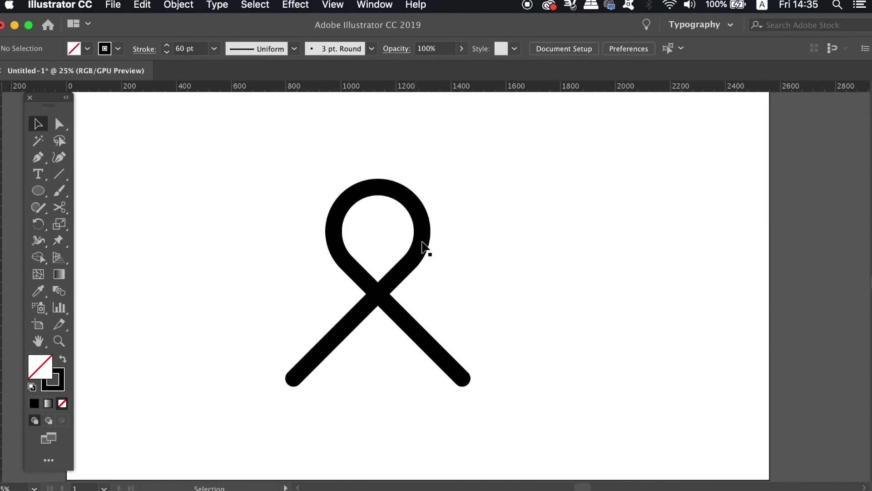
# Step: Cut the ribbon path with Scissors at the loop's lower-right and lower-left points
pyautogui.scroll(1, 423, 248)
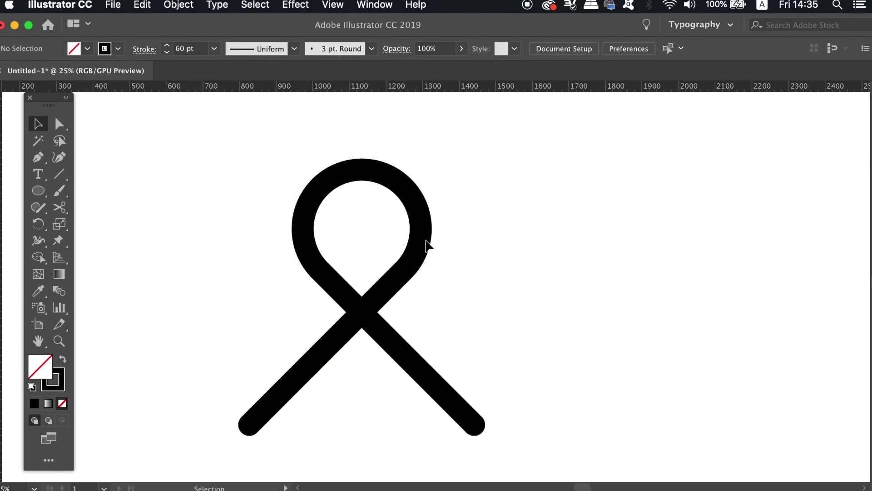
pyautogui.click(423, 248)
pyautogui.scroll(2, 422, 248)
pyautogui.moveTo(414, 257); pyautogui.dragTo(465, 245)
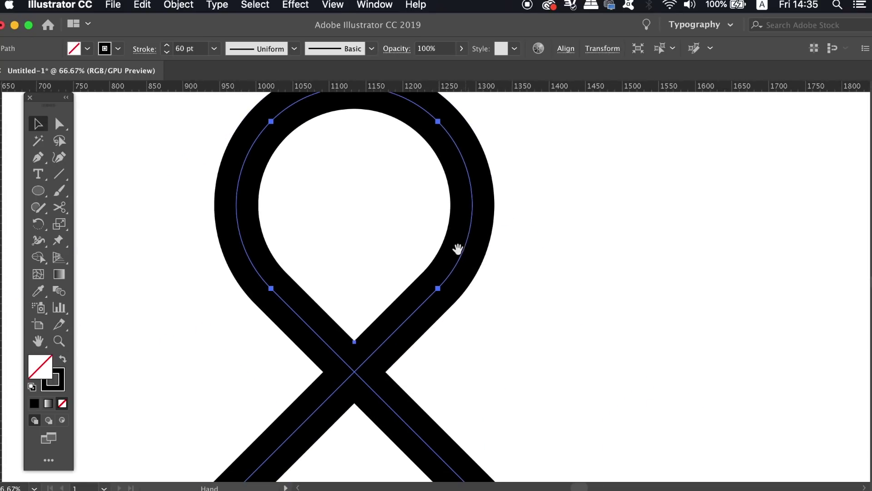
pyautogui.press('c')
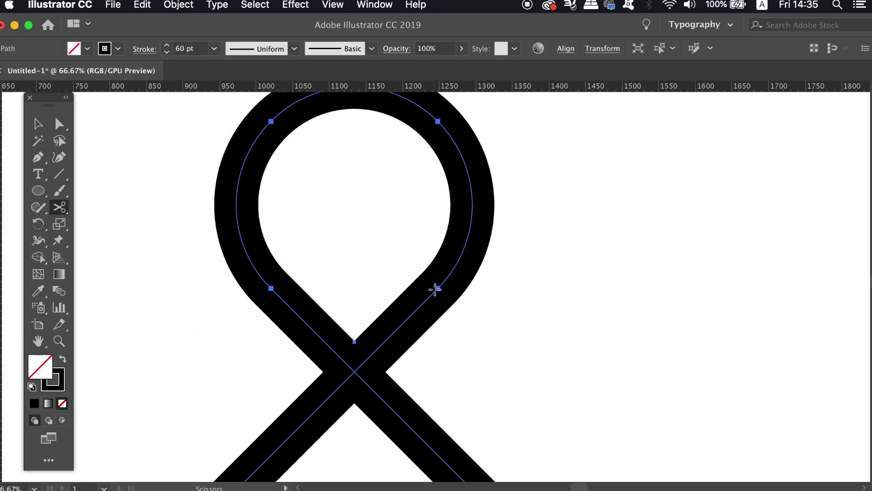
pyautogui.click(437, 289)
pyautogui.click(271, 288)
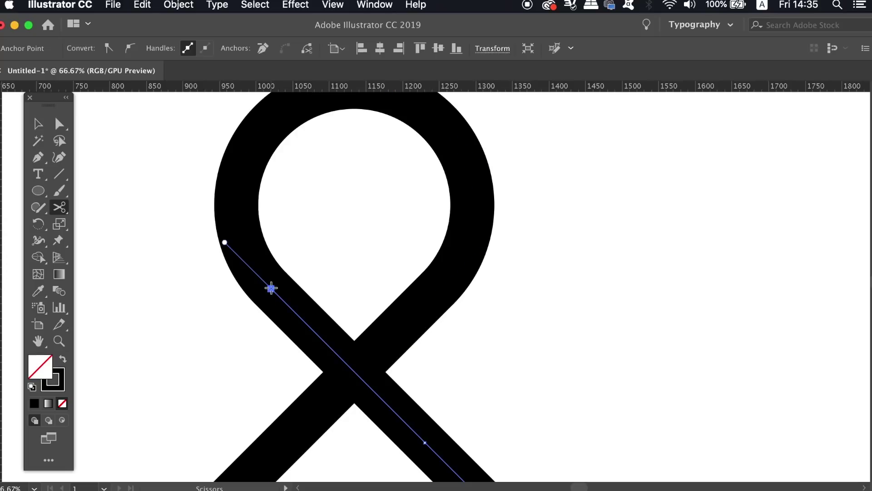
# Step: Copy the loop's upper arc, paste it in front, and shrink the copy about its centre
pyautogui.press('super+c')
pyautogui.press('v')
pyautogui.click(351, 266)
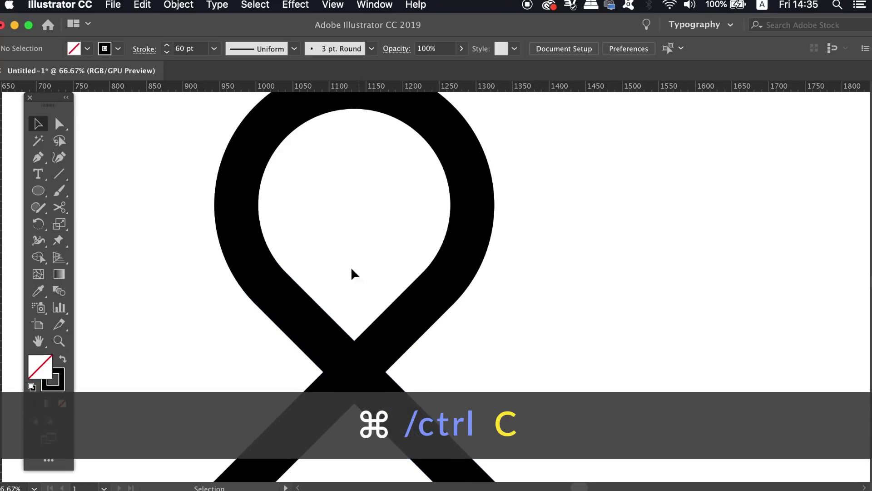
pyautogui.click(475, 202)
pyautogui.scroll(2, 479, 209)
pyautogui.press('super+f')
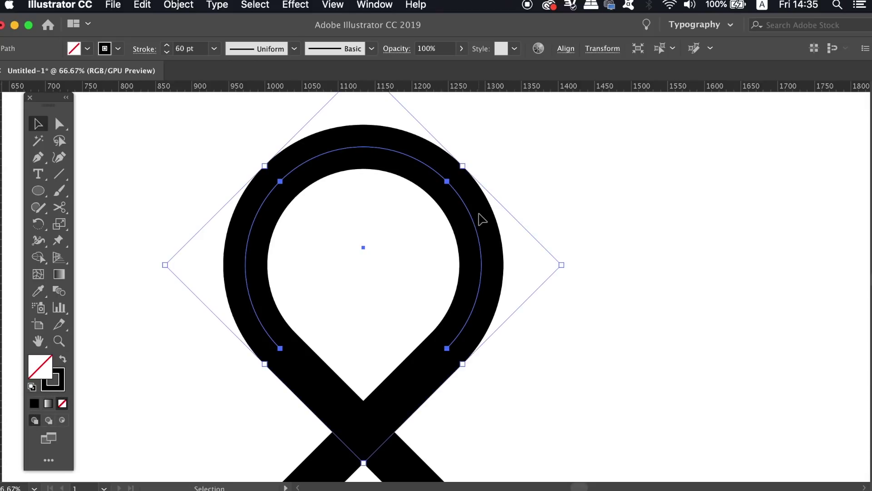
pyautogui.moveTo(563, 264); pyautogui.dragTo(471, 272)
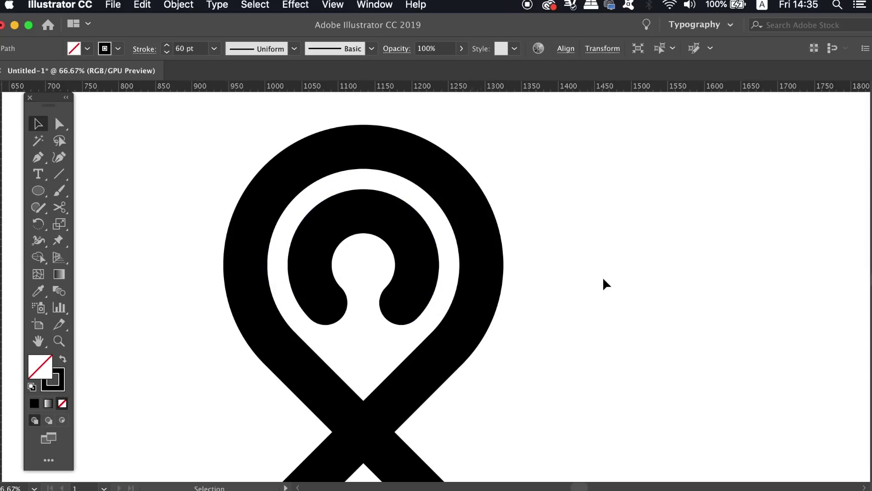
# Step: Alt-drag a copy of the inner arc out to the left of the left arm
pyautogui.click(596, 284)
pyautogui.scroll(-4, 593, 284)
pyautogui.scroll(2, 595, 284)
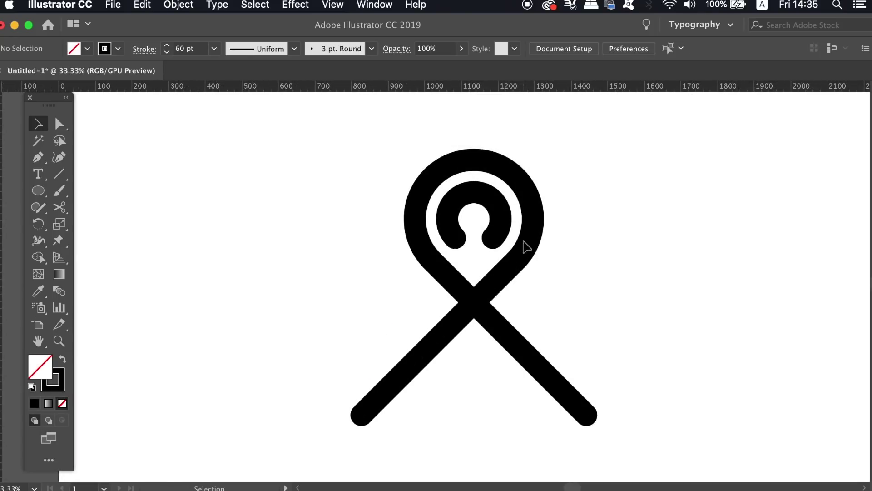
pyautogui.click(506, 218)
pyautogui.moveTo(506, 218); pyautogui.dragTo(370, 340)
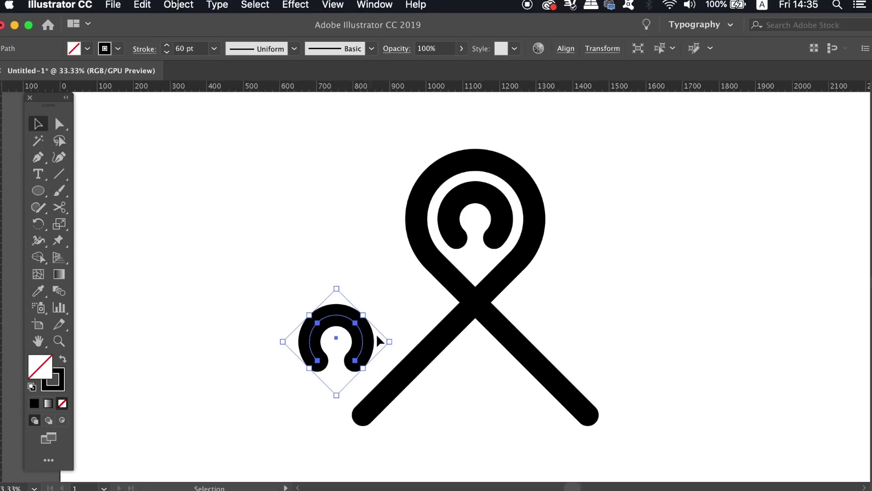
# Step: Rotate the copied arc 90° into a C-shaped curl opening right
pyautogui.scroll(-4, 370, 340)
pyautogui.click(199, 5)
pyautogui.moveTo(200, 21)
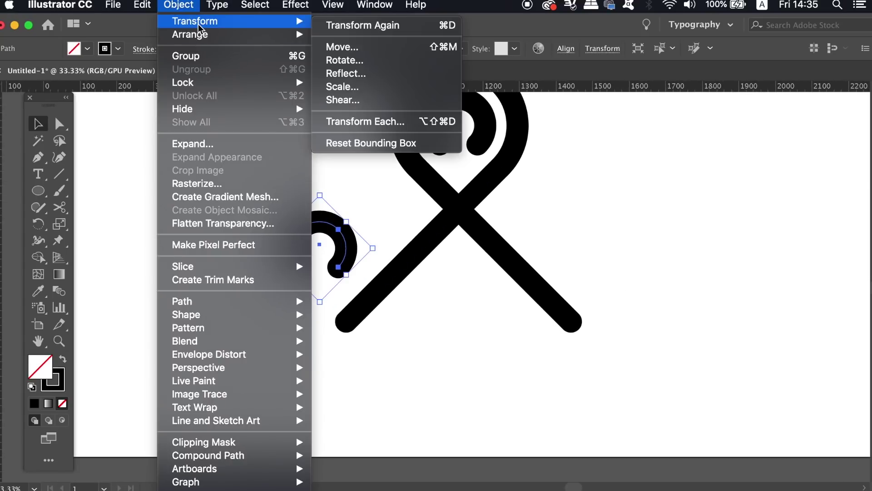
pyautogui.click(345, 60)
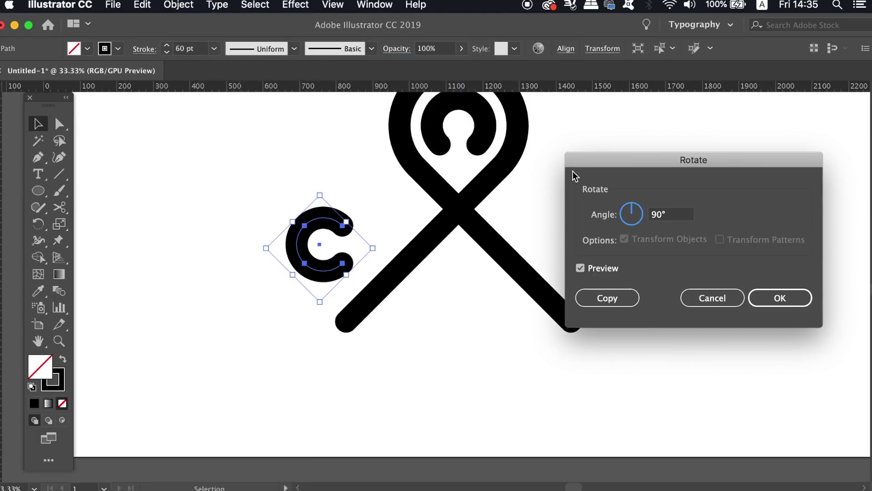
pyautogui.click(780, 298)
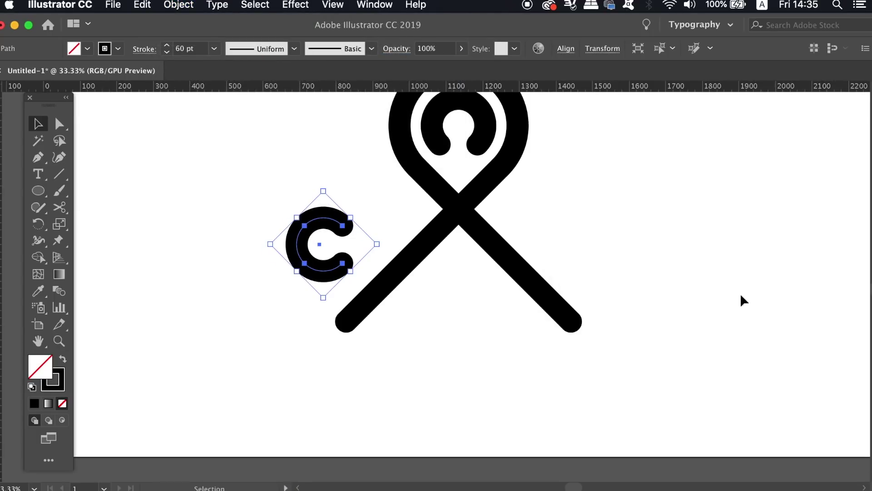
pyautogui.scroll(2, 448, 247)
# Step: Move the C curl onto the lower end of the left diagonal arm and deselect it
pyautogui.moveTo(416, 228); pyautogui.dragTo(540, 175)
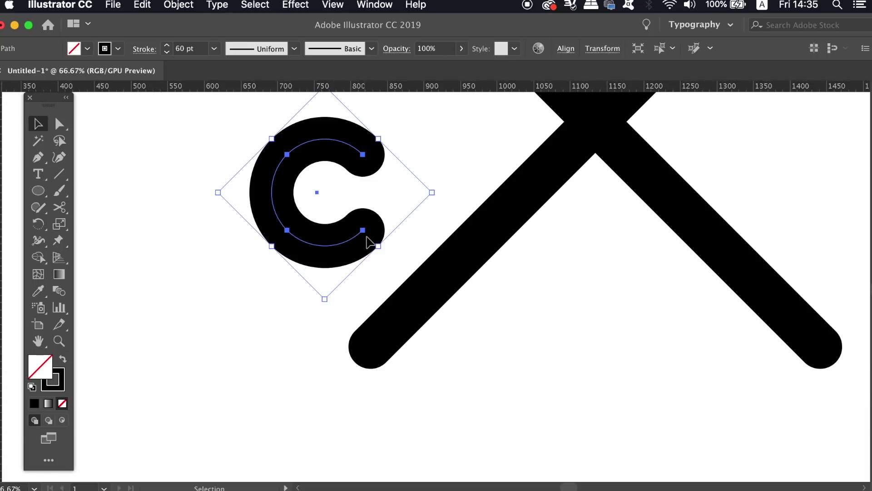
pyautogui.moveTo(368, 248)
pyautogui.mouseDown()
pyautogui.moveTo(360, 350)
pyautogui.moveTo(371, 353)
pyautogui.mouseUp()
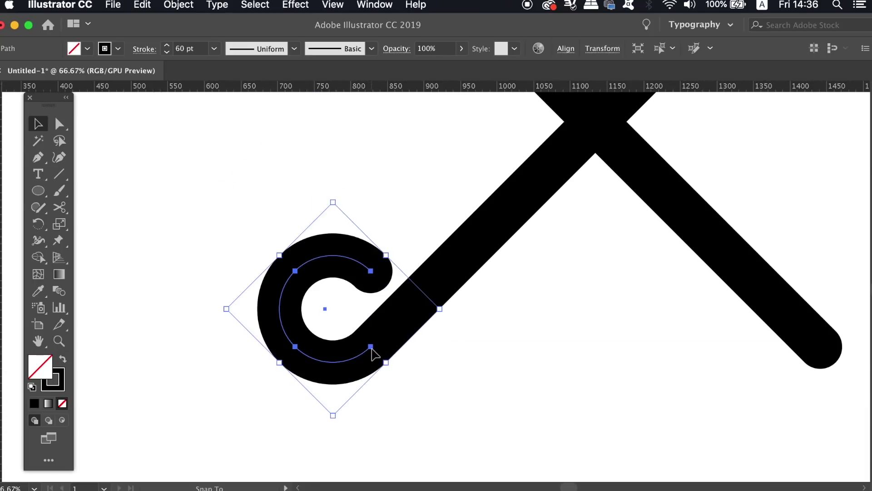
pyautogui.click(471, 365)
# Step: Zoom out to view the whole glyph, then select and zoom in on the left arm
pyautogui.press('super+minus')
pyautogui.press('super+minus')
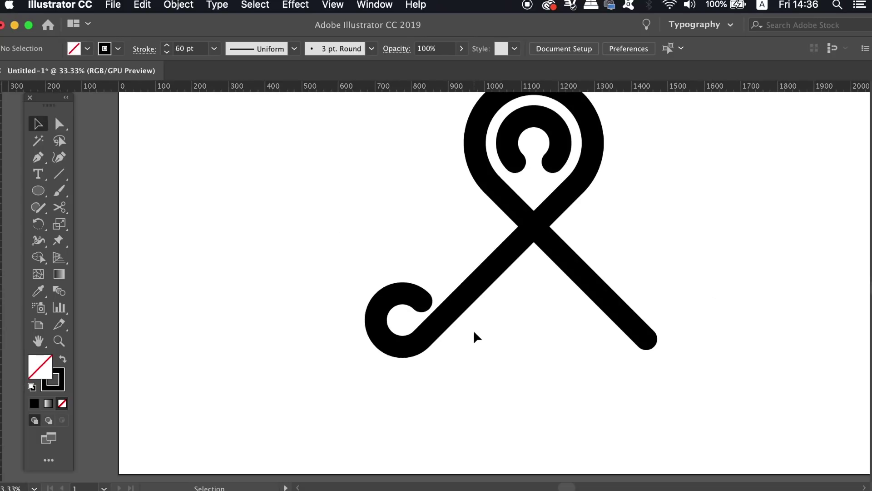
pyautogui.moveTo(476, 337); pyautogui.dragTo(411, 368)
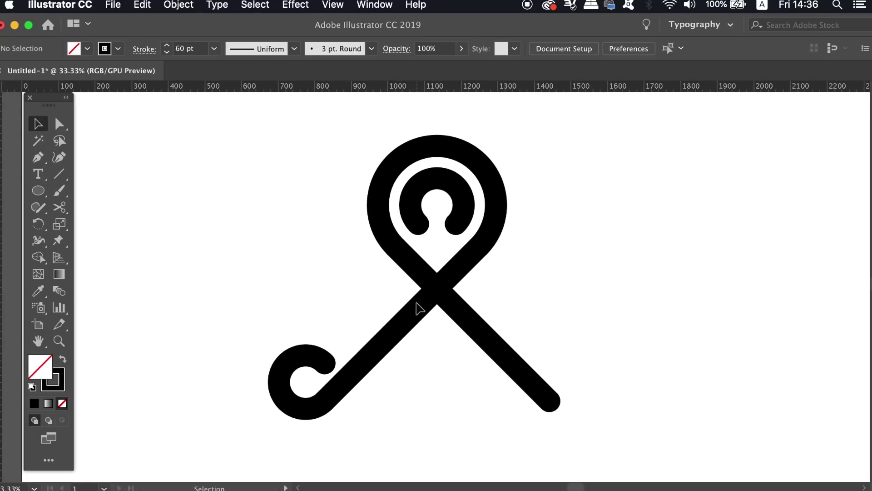
pyautogui.click(419, 309)
pyautogui.press('super+plus')
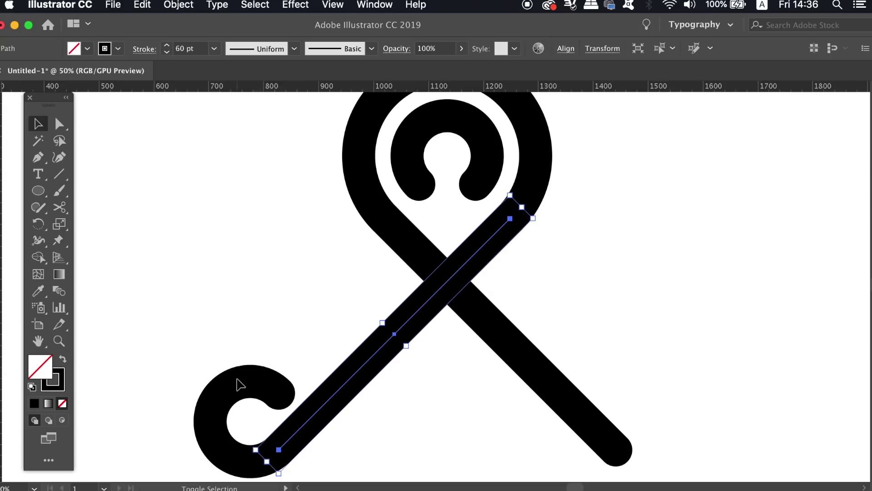
# Step: Duplicate the left arm with its curl up and to the right, nudging the copy two steps left
pyautogui.keyDown('shift'); pyautogui.click(239, 387); pyautogui.keyUp('shift')
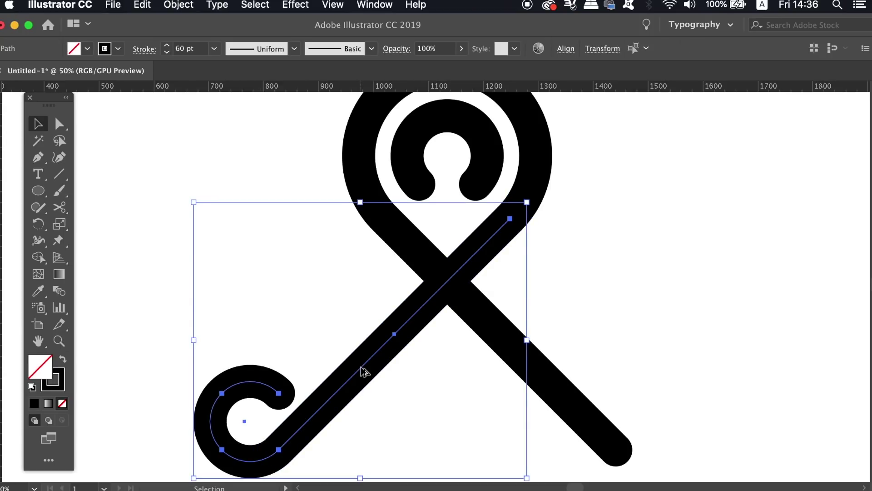
pyautogui.moveTo(364, 371)
pyautogui.mouseDown()
pyautogui.moveTo(306, 308)
pyautogui.moveTo(354, 259)
pyautogui.moveTo(419, 252)
pyautogui.moveTo(426, 241)
pyautogui.mouseUp()
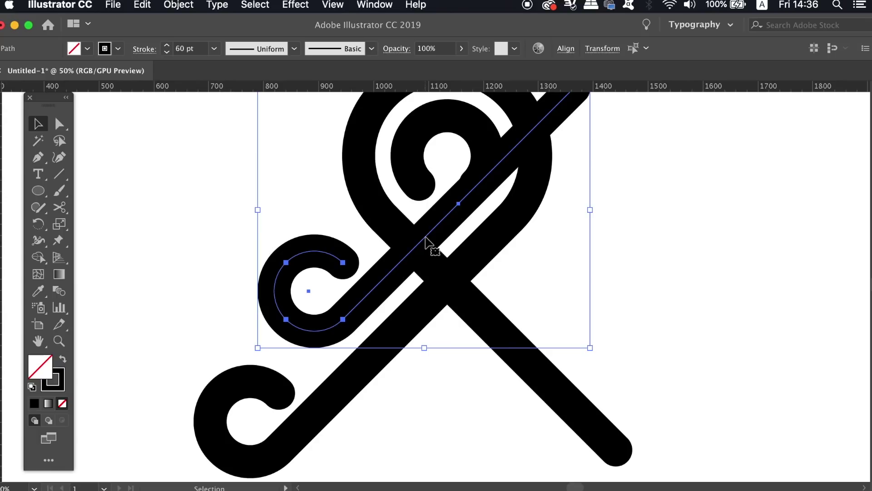
pyautogui.press('Left')
pyautogui.press('Left')
pyautogui.press('Left')
pyautogui.press('Left')
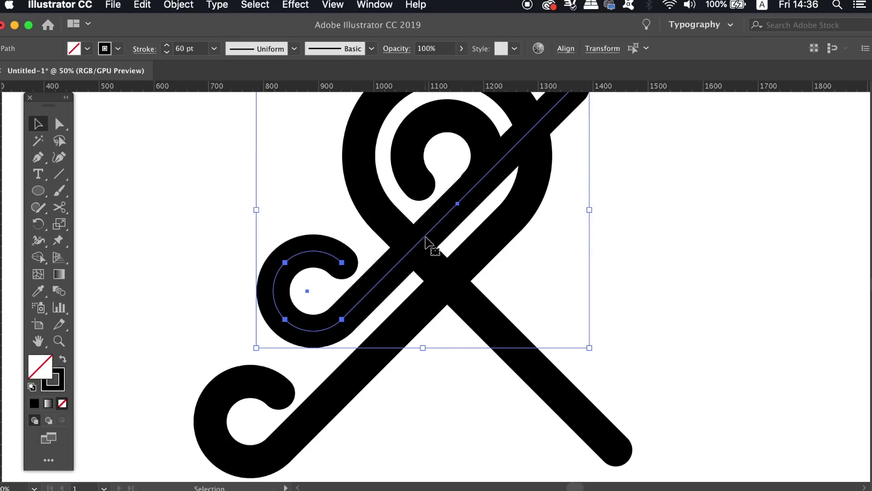
pyautogui.press('Left')
pyautogui.press('Left')
pyautogui.press('Left')
pyautogui.press('Left')
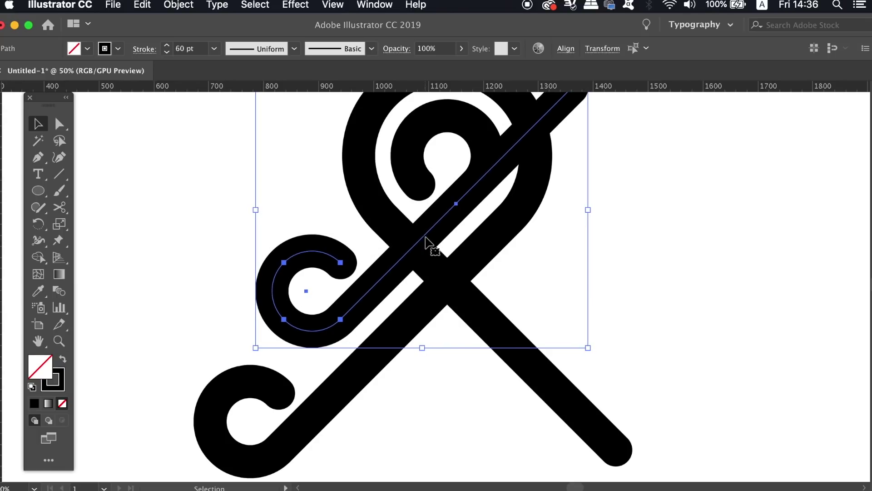
pyautogui.scroll(4, 449, 229)
pyautogui.hscroll(3, 450, 230)
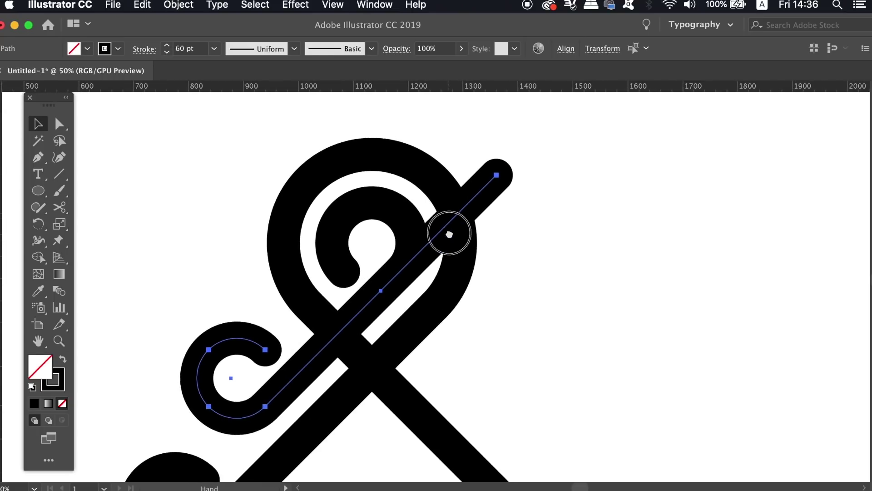
pyautogui.click(578, 317)
# Step: Drag the copy's top anchor down with Direct Selection to shorten it inside the top loop
pyautogui.press('a')
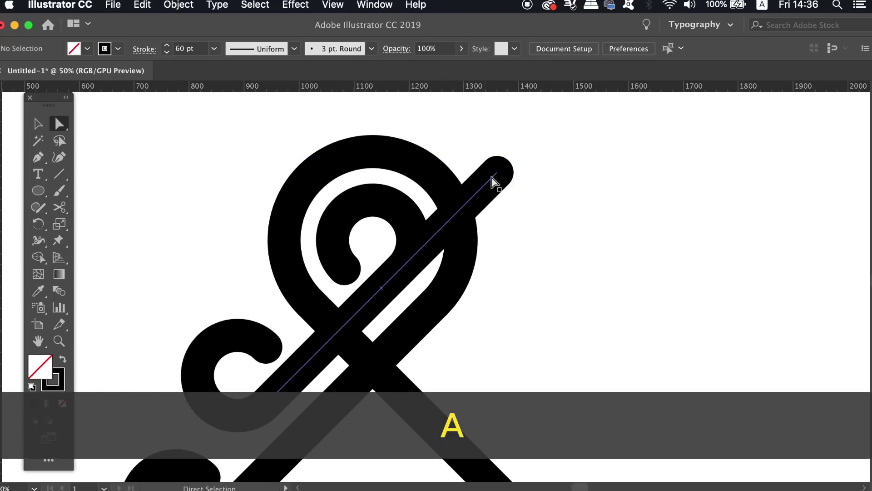
pyautogui.moveTo(498, 173); pyautogui.dragTo(403, 268)
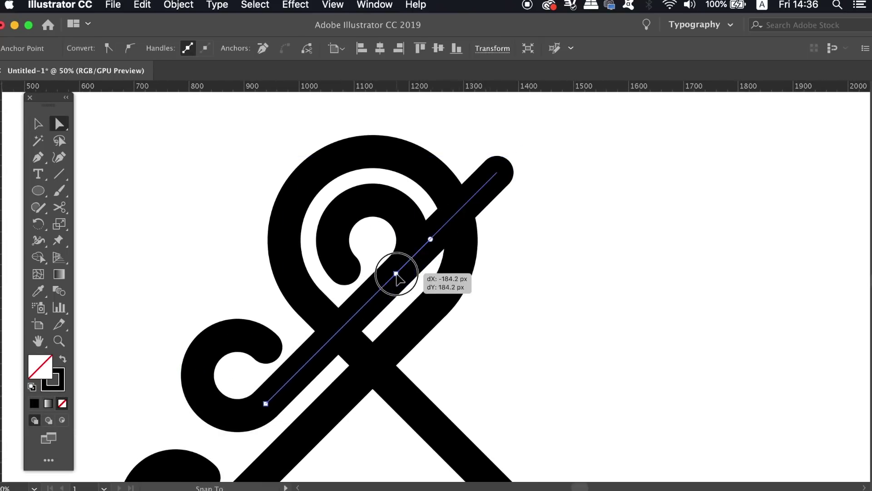
pyautogui.moveTo(403, 269); pyautogui.dragTo(396, 275)
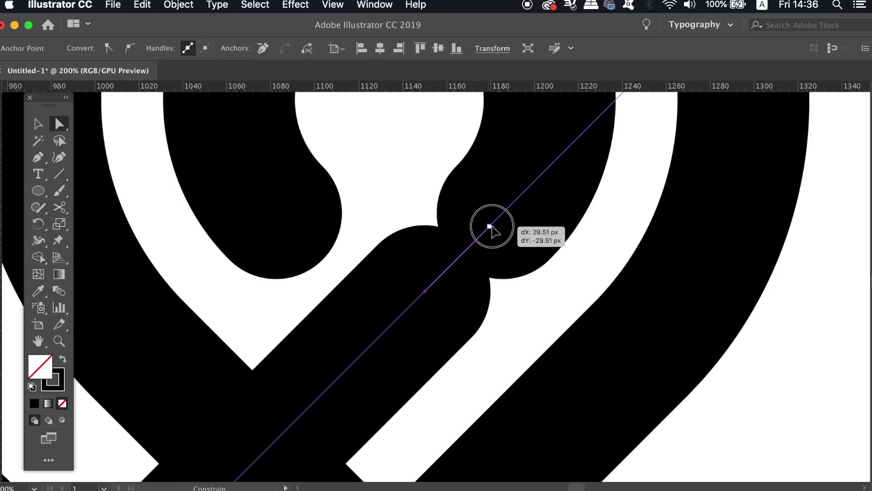
pyautogui.moveTo(487, 224); pyautogui.dragTo(503, 212)
pyautogui.press('super+shift+a')
pyautogui.scroll(-4, 372, 152)
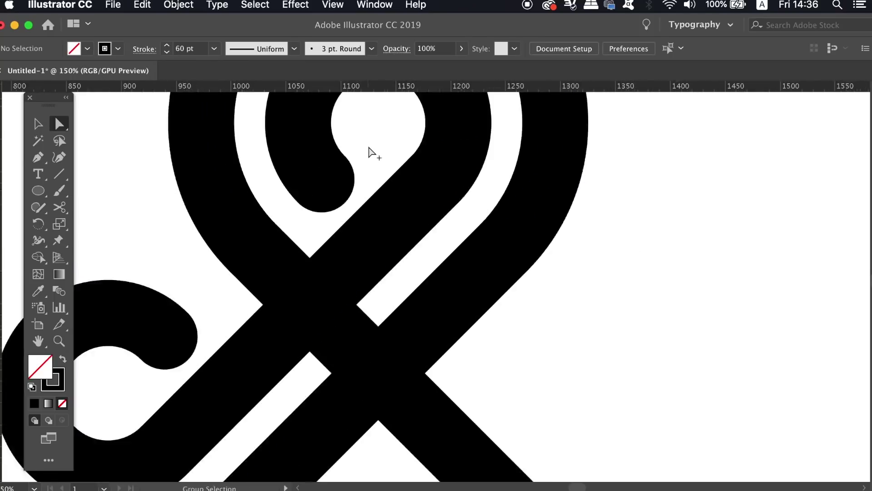
pyautogui.scroll(-2, 440, 251)
pyautogui.scroll(3, 475, 257)
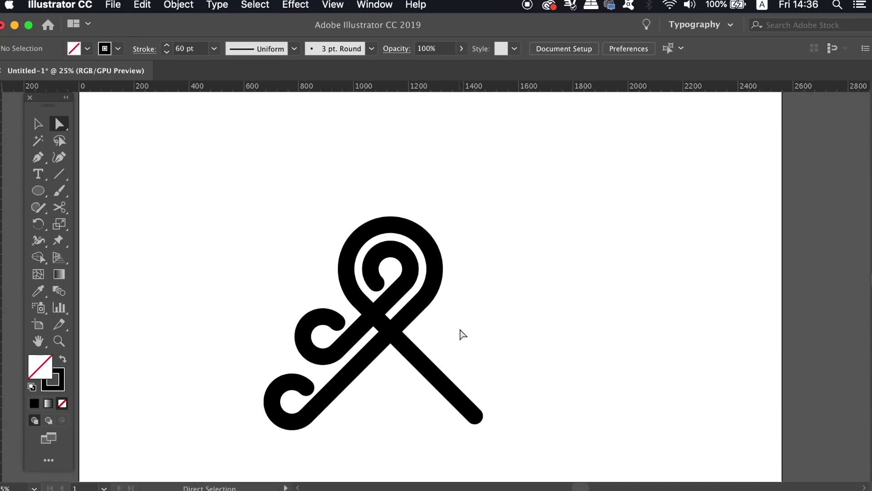
pyautogui.scroll(3, 462, 334)
# Step: Duplicate the inner curled arm to the right and reflect the copy across a vertical axis
pyautogui.press('v')
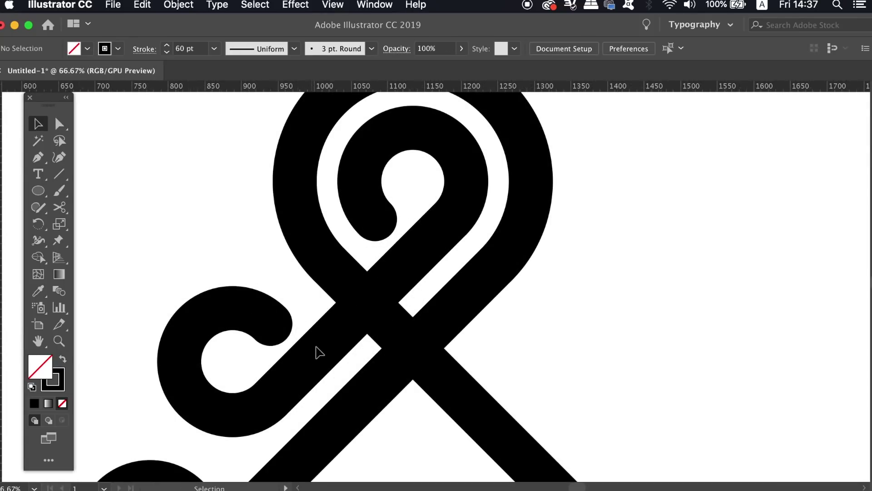
pyautogui.click(238, 312)
pyautogui.moveTo(238, 311); pyautogui.dragTo(473, 343)
pyautogui.click(179, 5)
pyautogui.moveTo(187, 41)
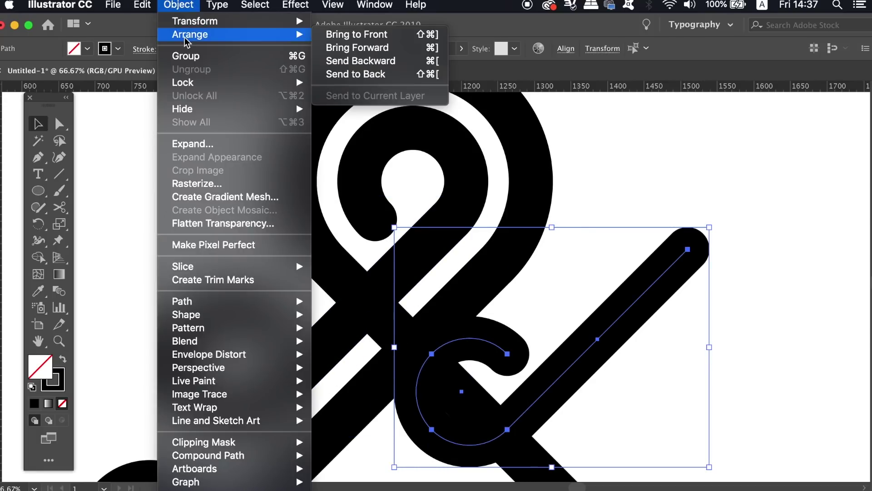
pyautogui.moveTo(191, 21)
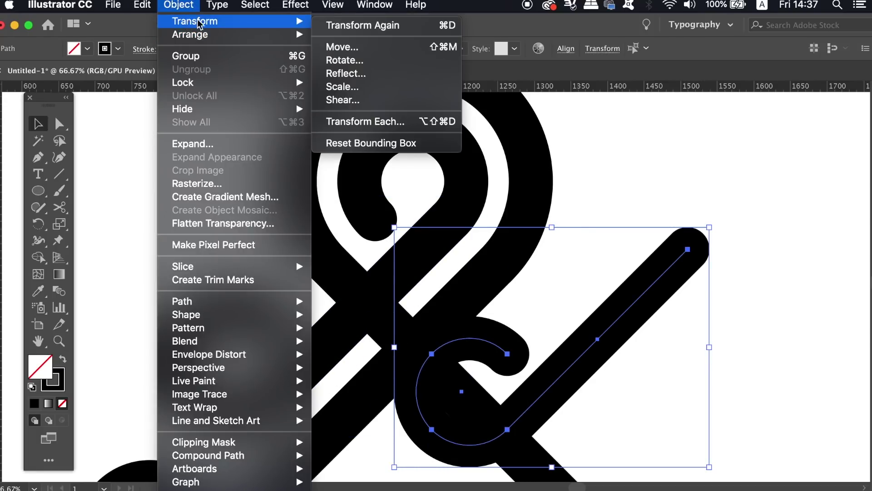
pyautogui.click(364, 74)
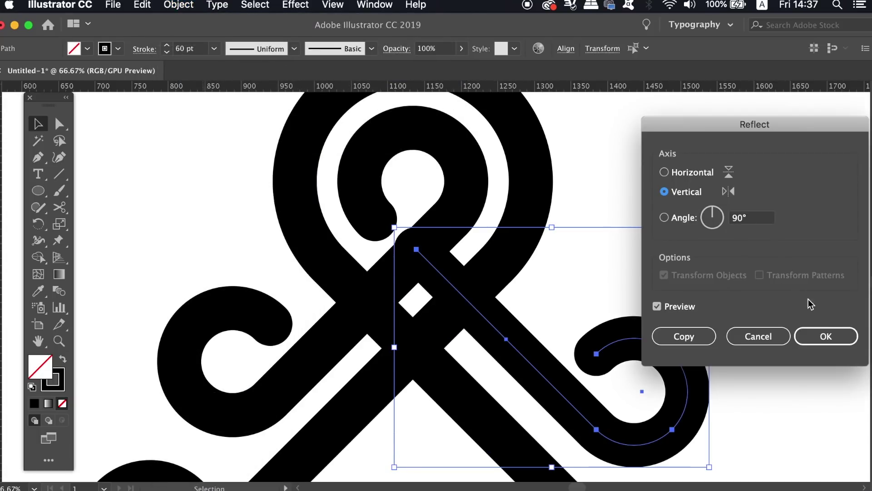
pyautogui.click(827, 337)
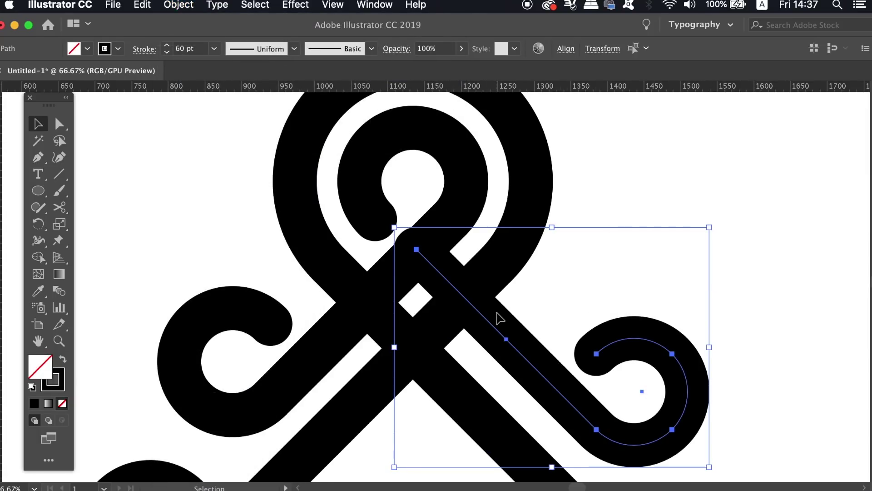
# Step: Position the mirrored arm to complete the crossing, then fit the artboard in view with Cmd+0
pyautogui.moveTo(497, 330); pyautogui.dragTo(448, 292)
pyautogui.press('super+equal')
pyautogui.press('super+equal')
pyautogui.click(800, 185)
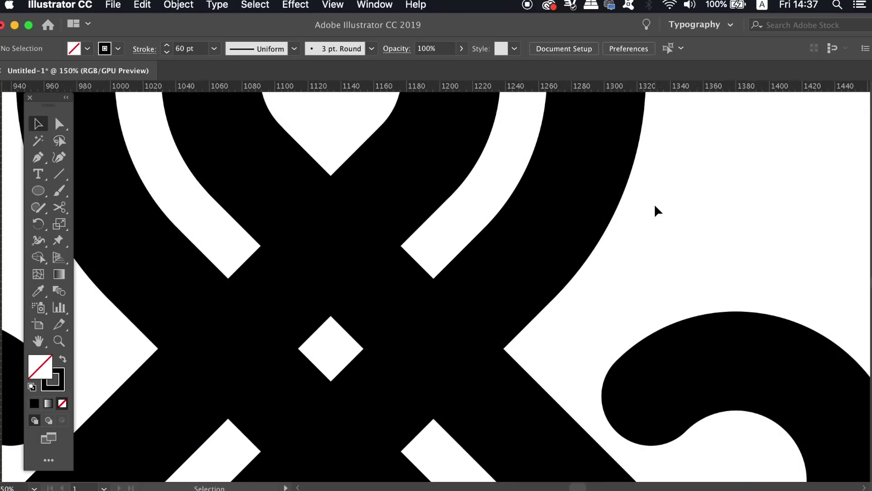
pyautogui.scroll(-5, 656, 211)
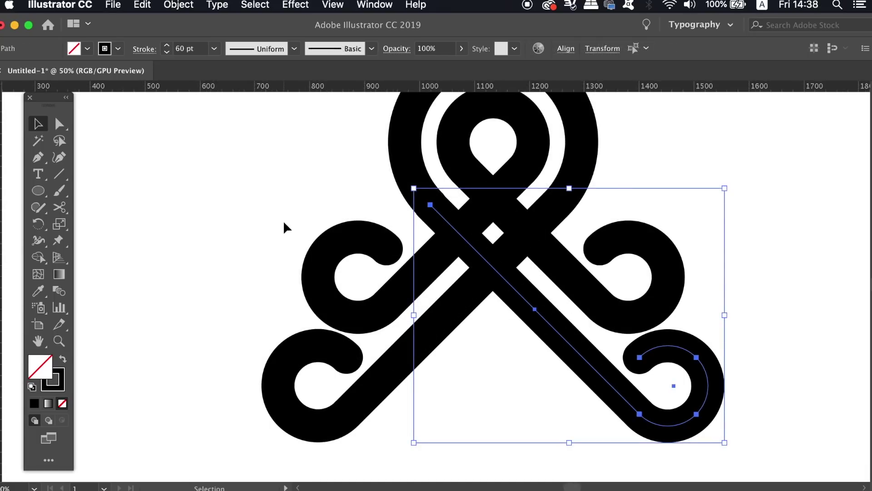
pyautogui.click(263, 162)
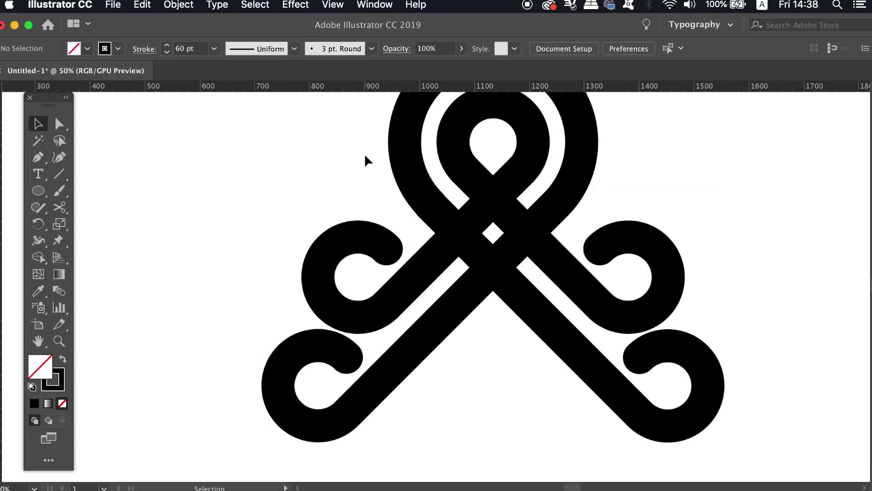
pyautogui.press('super+0')
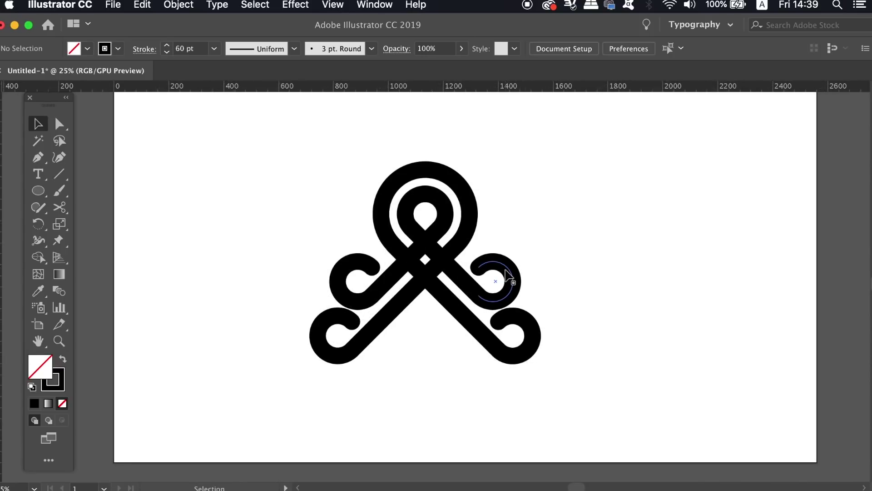
# Step: Copy the upper right curl together with its diagonal arm off to the right of the logo
pyautogui.click(508, 274)
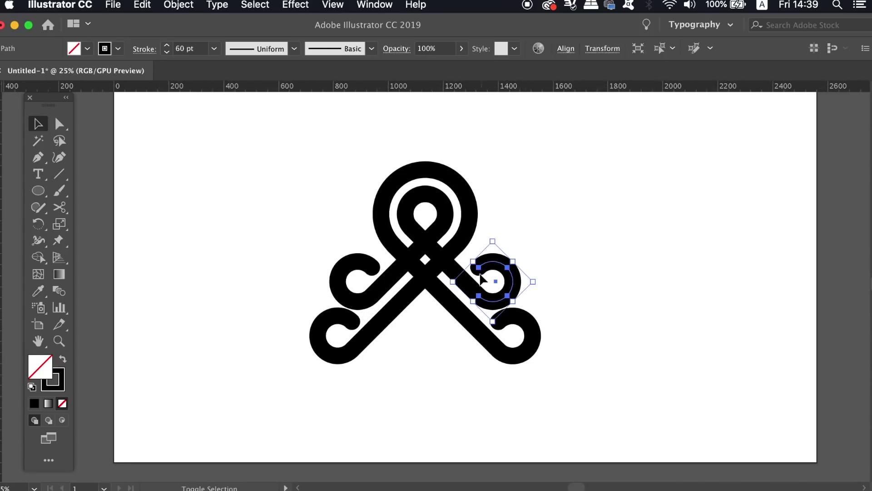
pyautogui.keyDown('shift'); pyautogui.click(454, 273); pyautogui.keyUp('shift')
pyautogui.moveTo(522, 271); pyautogui.dragTo(657, 265)
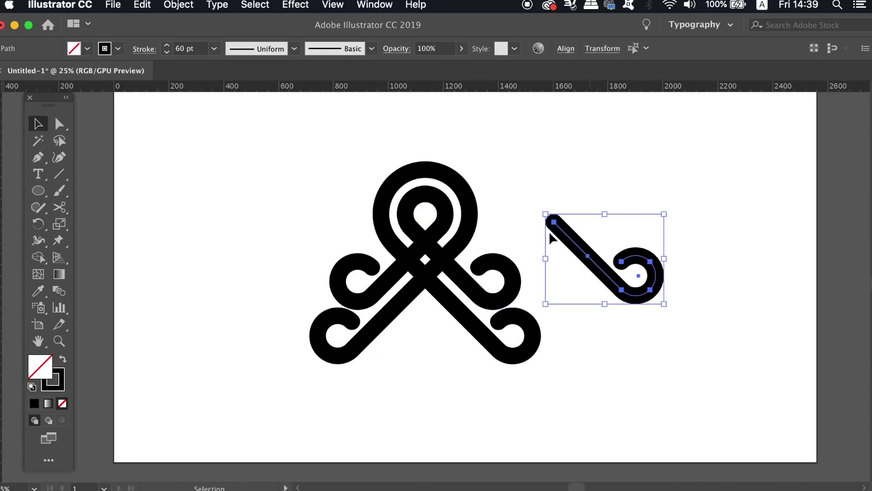
# Step: Rotate the copy 315° into an upright leg with the curl at its foot
pyautogui.click(179, 5)
pyautogui.moveTo(199, 22)
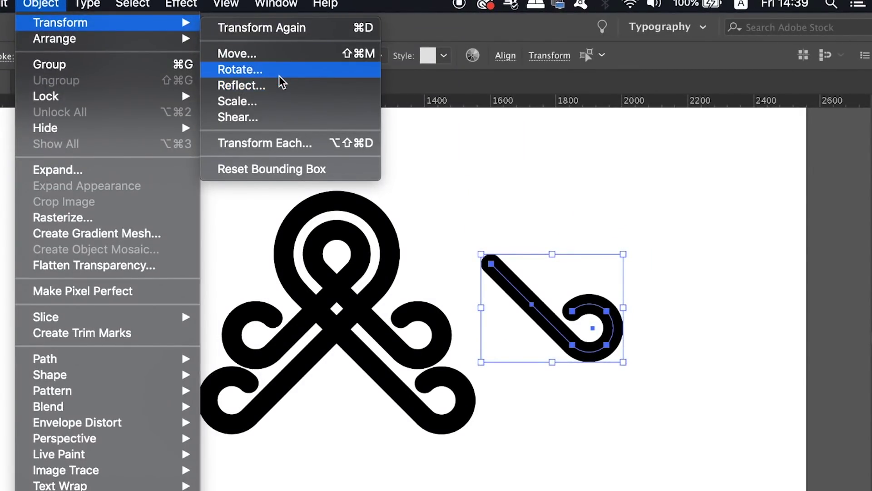
pyautogui.click(279, 74)
pyautogui.moveTo(642, 185); pyautogui.dragTo(827, 216)
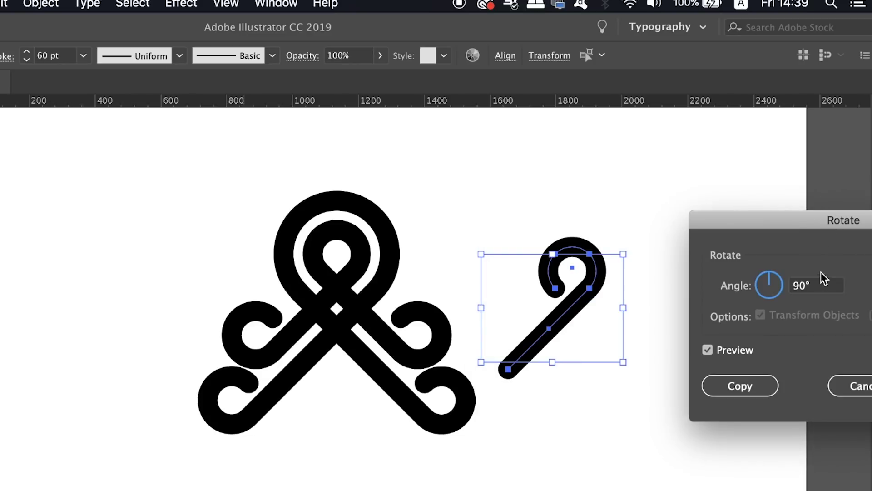
pyautogui.doubleClick(827, 288)
pyautogui.write('315')
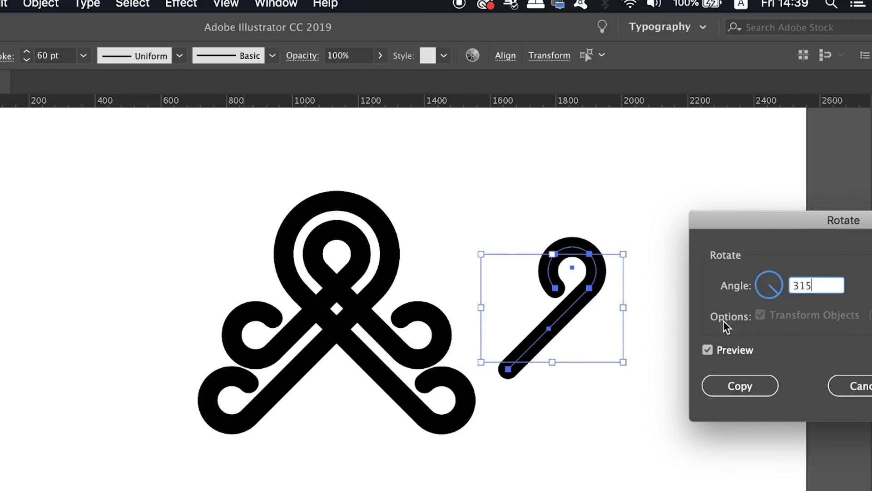
pyautogui.click(727, 352)
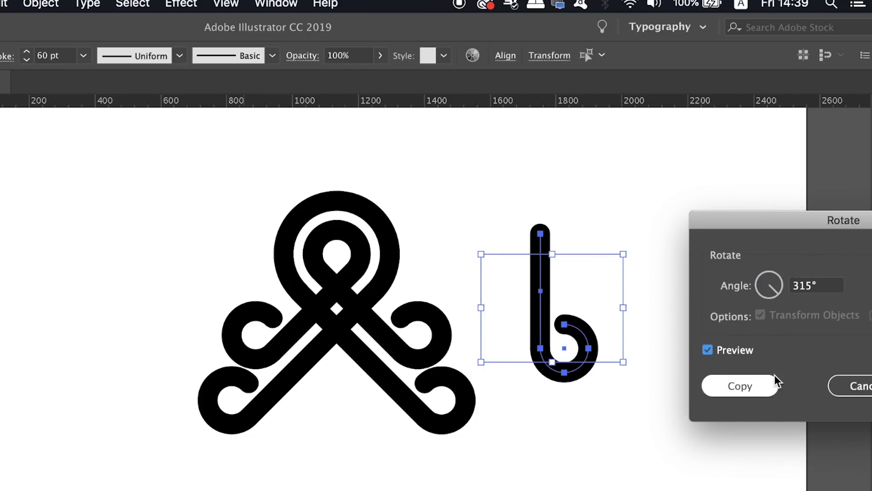
pyautogui.moveTo(825, 218); pyautogui.dragTo(716, 210)
pyautogui.click(836, 374)
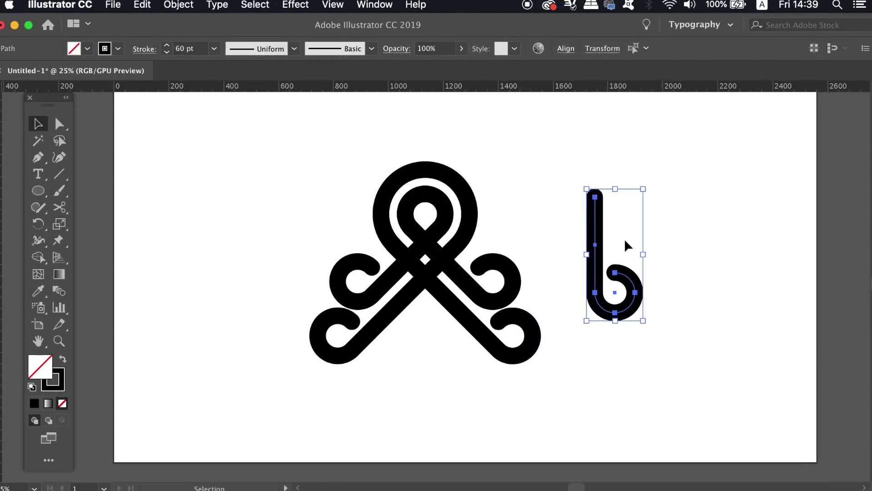
pyautogui.hotkey('ctrl', '=')
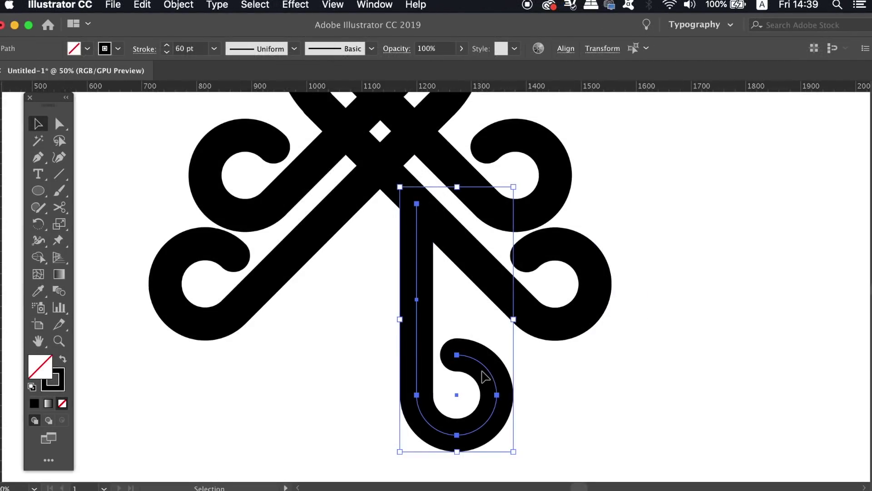
# Step: Duplicate the curled leg, reflect the copy vertically, and place it left of the original
pyautogui.click(487, 376)
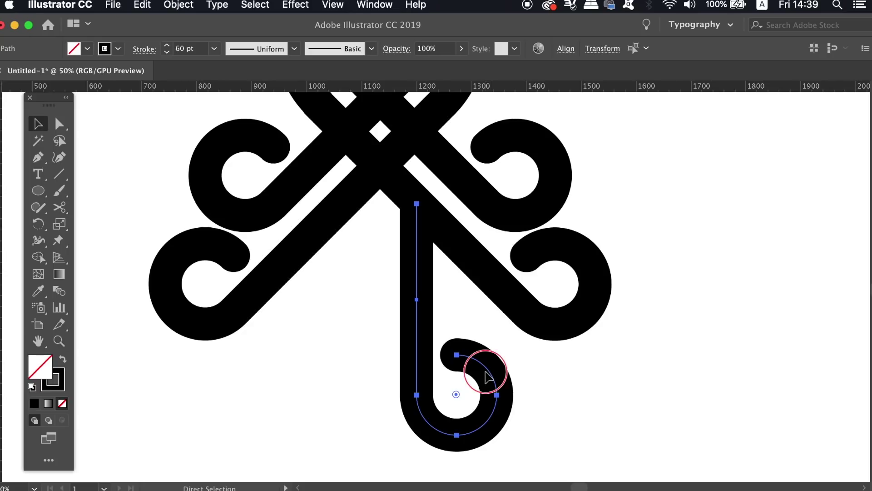
pyautogui.click(488, 376)
pyautogui.moveTo(486, 376); pyautogui.dragTo(432, 376)
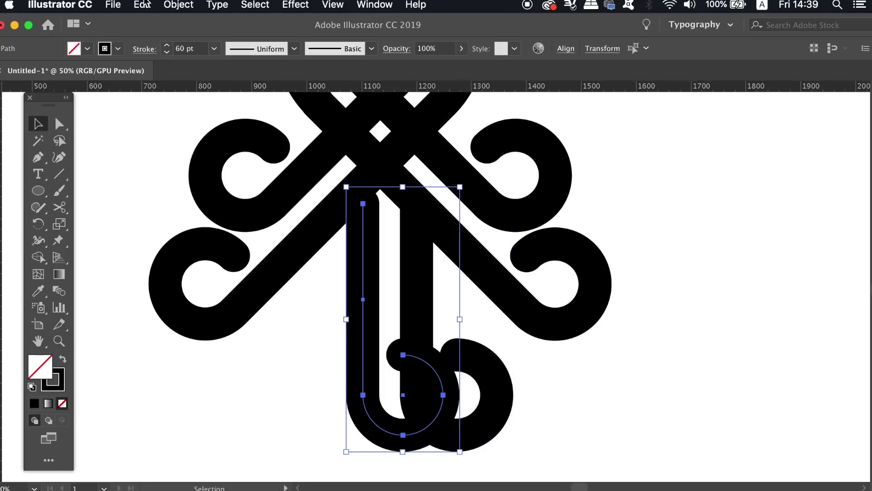
pyautogui.click(178, 4)
pyautogui.moveTo(171, 27)
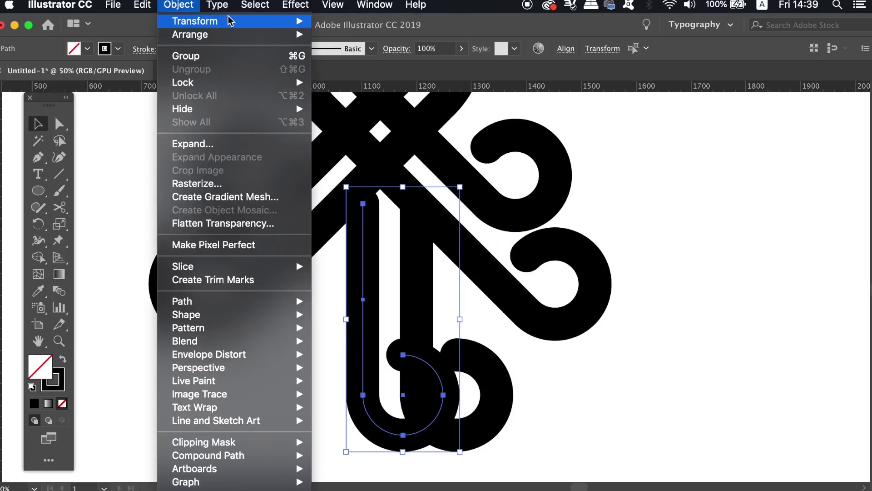
pyautogui.click(347, 72)
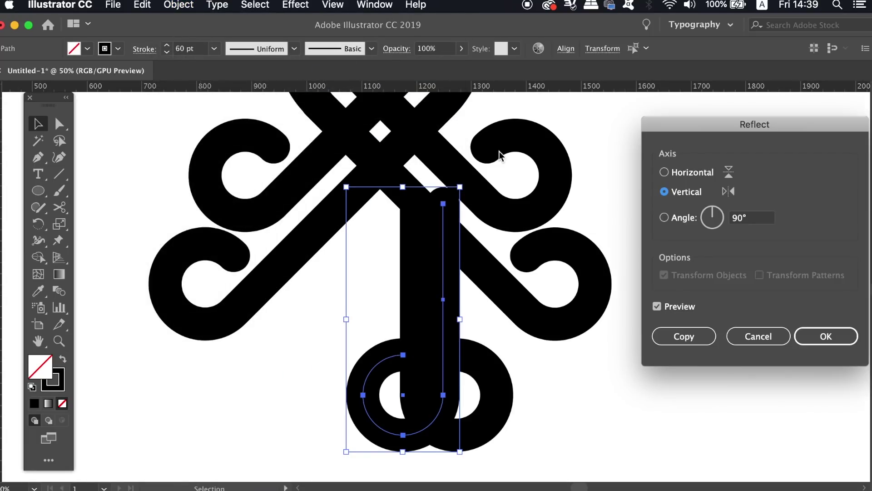
pyautogui.click(827, 337)
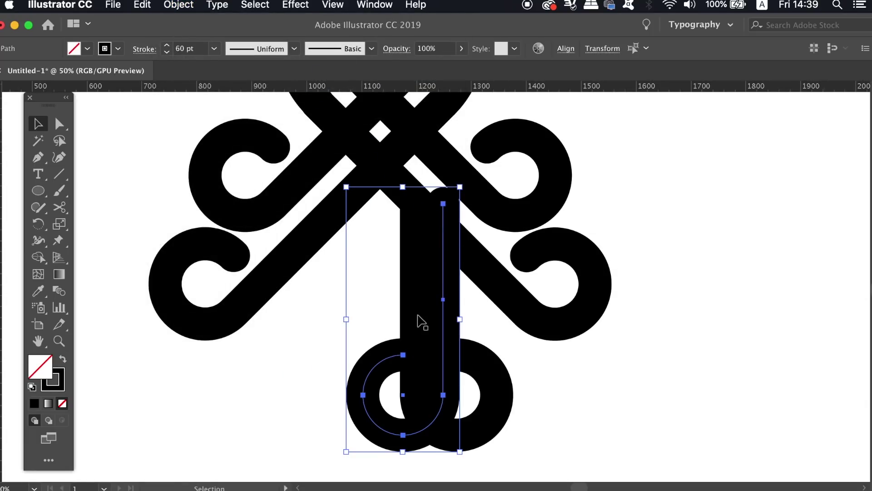
pyautogui.moveTo(380, 366); pyautogui.dragTo(287, 368)
pyautogui.click(608, 417)
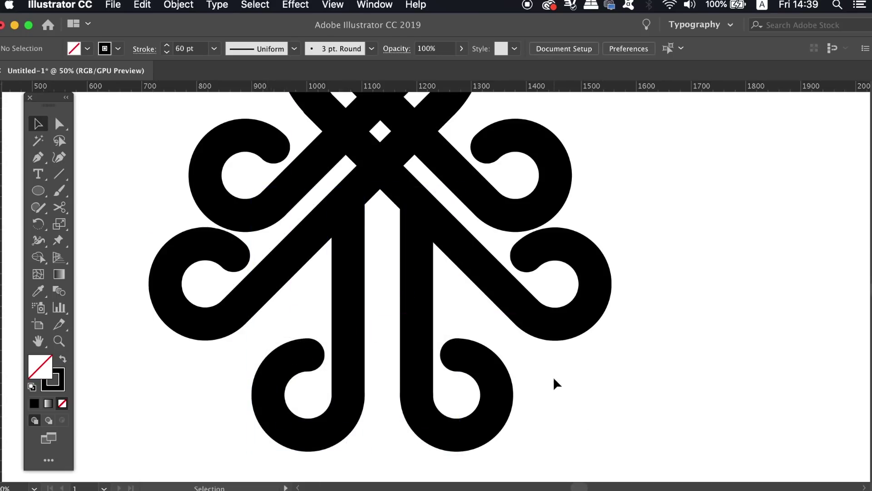
# Step: Zoom out and marquee-select the anchor points of both lower leg curls
pyautogui.press('super+minus')
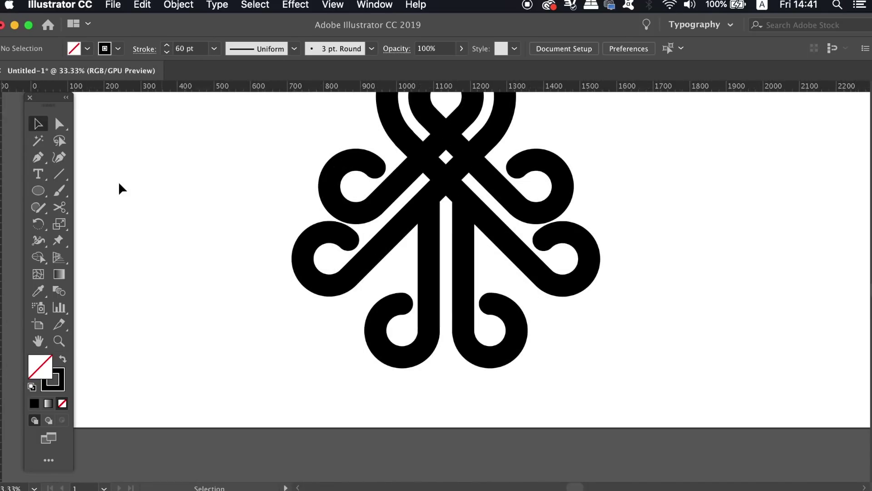
pyautogui.click(66, 127)
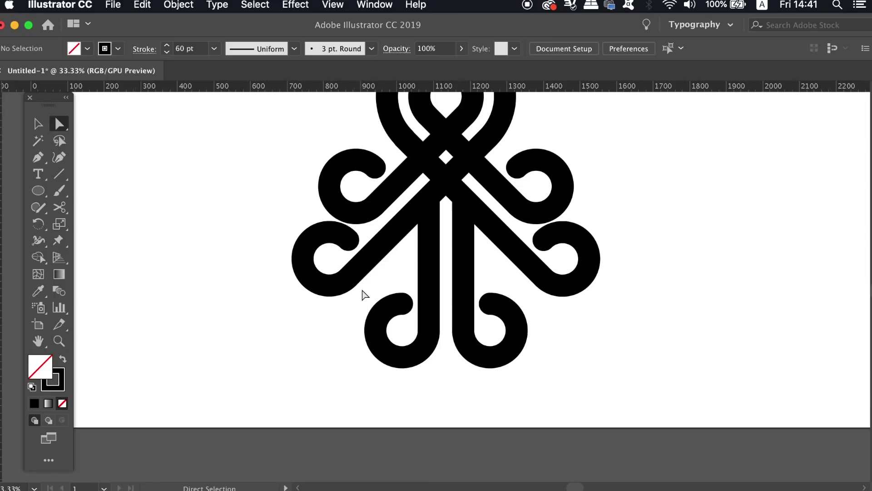
pyautogui.moveTo(367, 279); pyautogui.dragTo(529, 418)
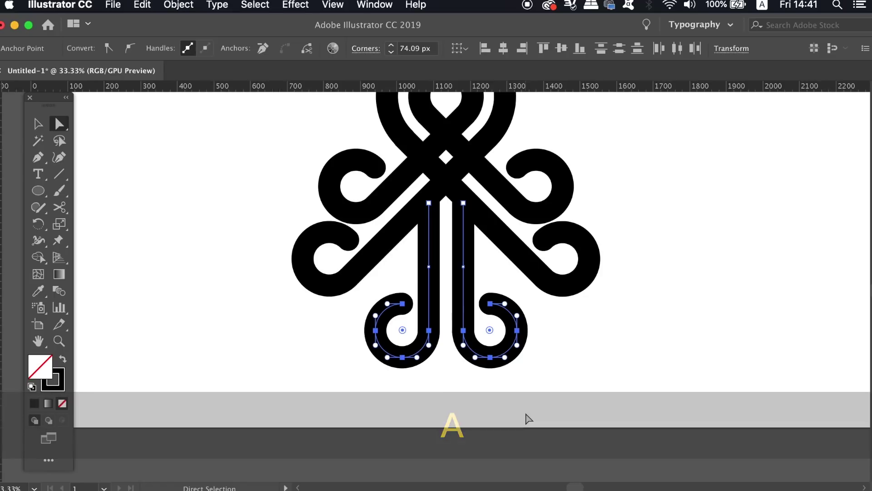
# Step: Change Keyboard Increment in General preferences to 0.2 px, then nudge the curls up once
pyautogui.click(59, 5)
pyautogui.moveTo(86, 43)
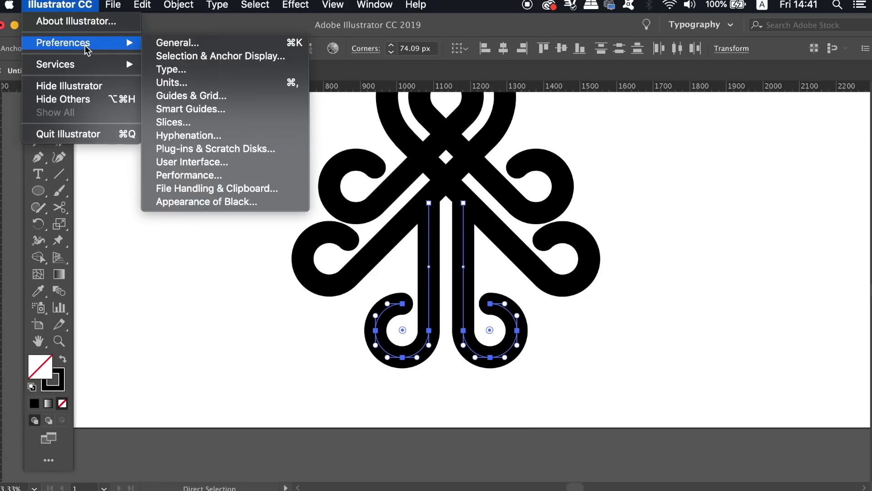
pyautogui.click(207, 44)
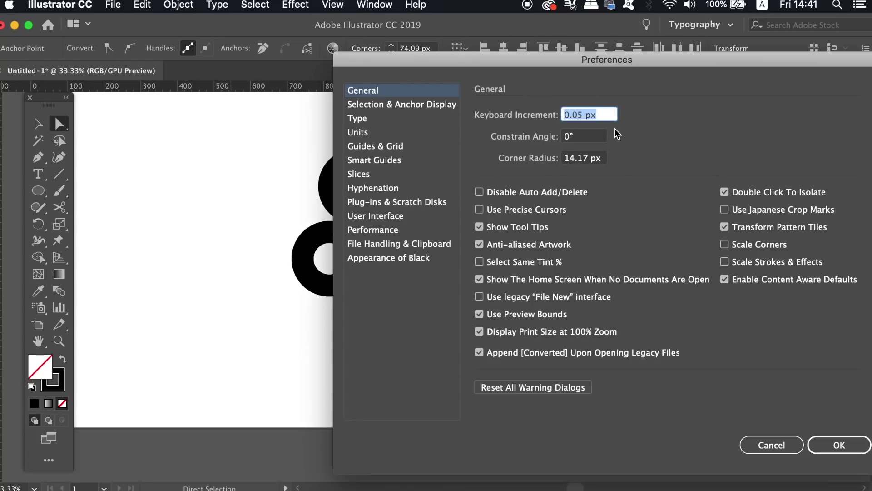
pyautogui.write('0.2')
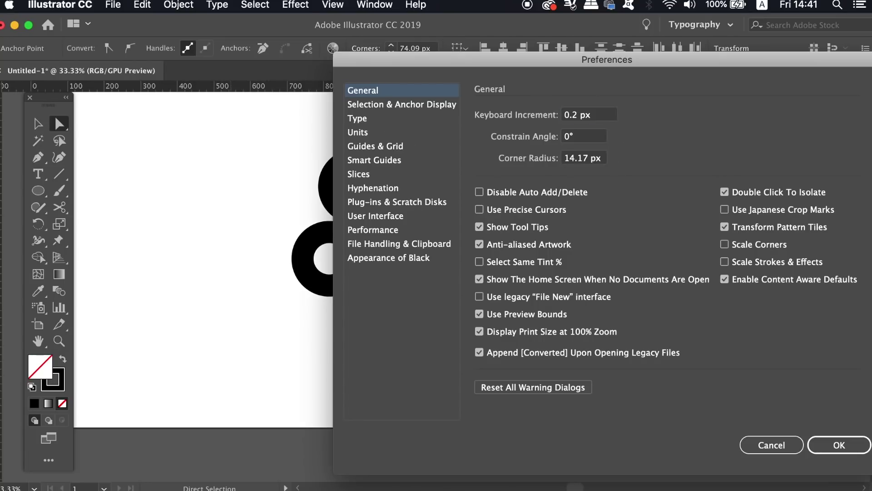
pyautogui.press('Return')
pyautogui.press('Up')
pyautogui.press('Up')
pyautogui.press('Up')
pyautogui.press('Up')
pyautogui.press('Up')
pyautogui.press('Up')
pyautogui.press('Up')
pyautogui.press('Up')
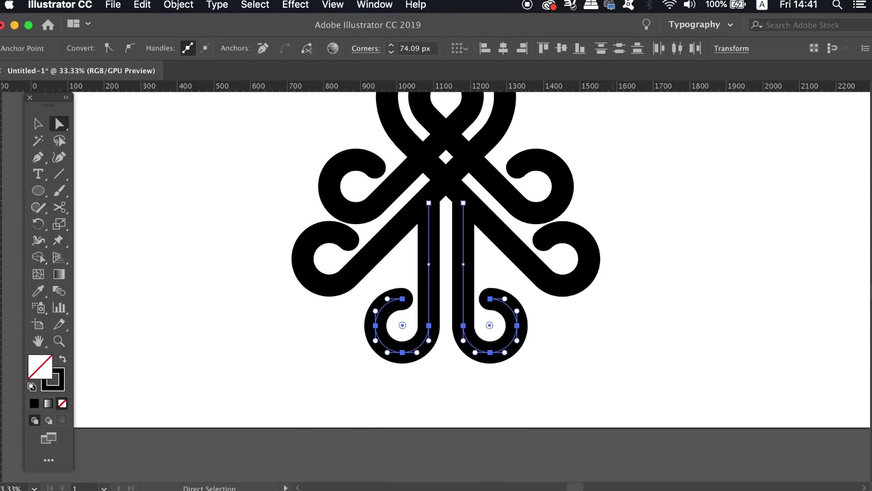
# Step: Nudge the selected leg curls up by another 0.2 px increment
pyautogui.press('Up')
pyautogui.press('Up')
pyautogui.press('Up')
pyautogui.press('Up')
pyautogui.press('Up')
pyautogui.press('Up')
pyautogui.press('Up')
pyautogui.press('Up')
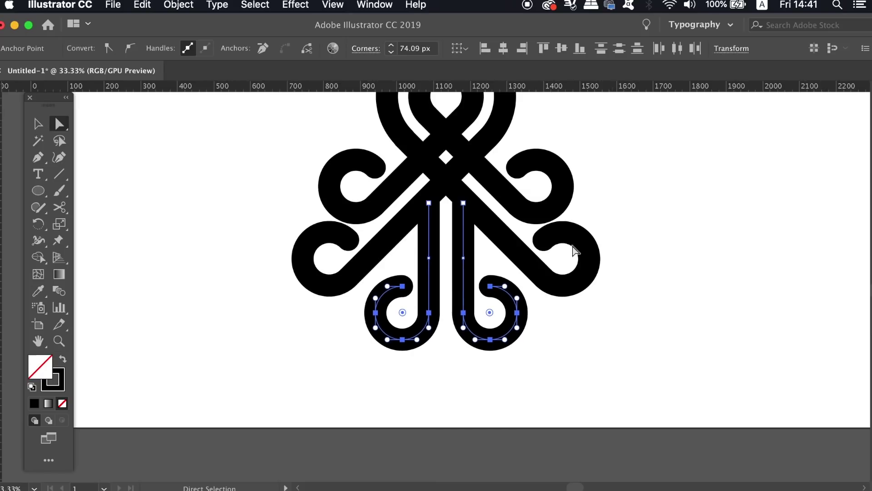